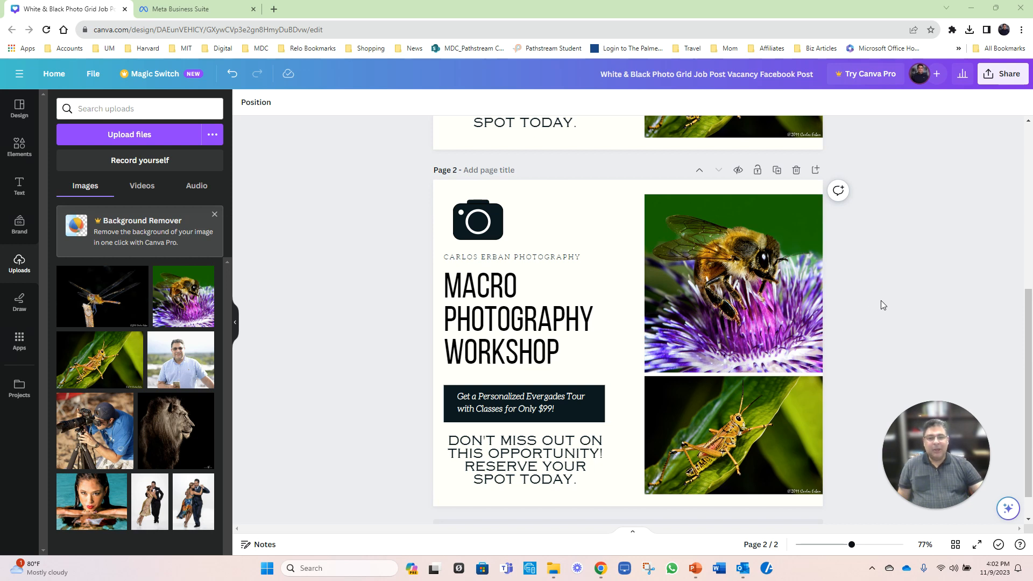
Step: Compare the two workshop flyer versions, switch to Meta Business Suite, and start a new A/B test in its content section
scroll(893, 302, "up", 1)
scroll(897, 302, "up", 5)
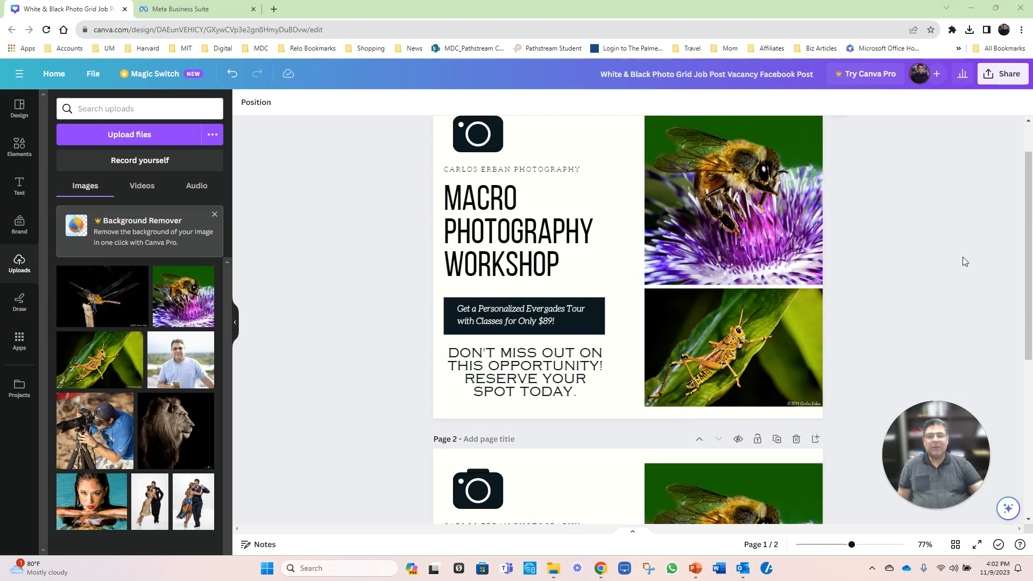
scroll(963, 258, "up", 2)
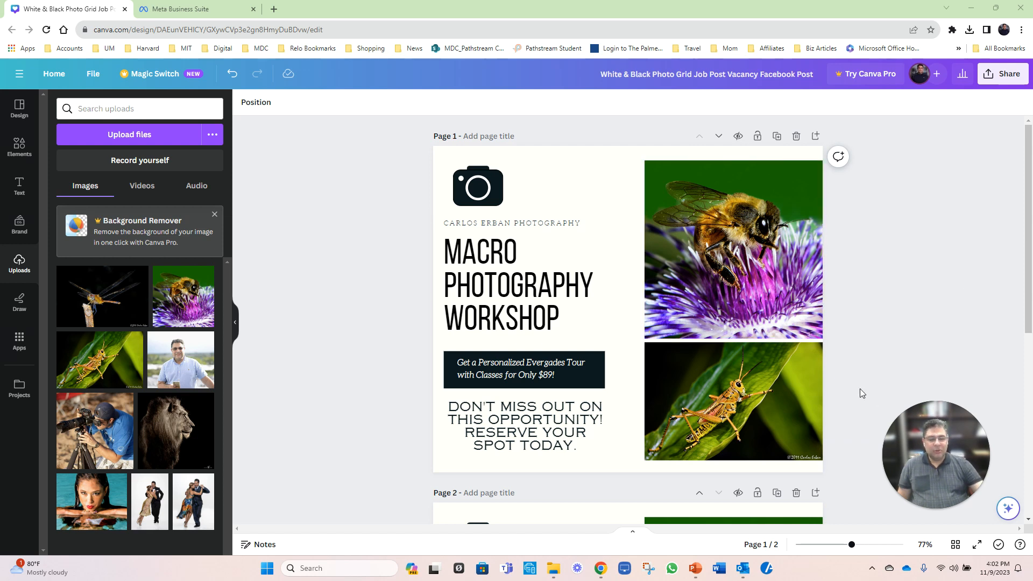
left_click(170, 9)
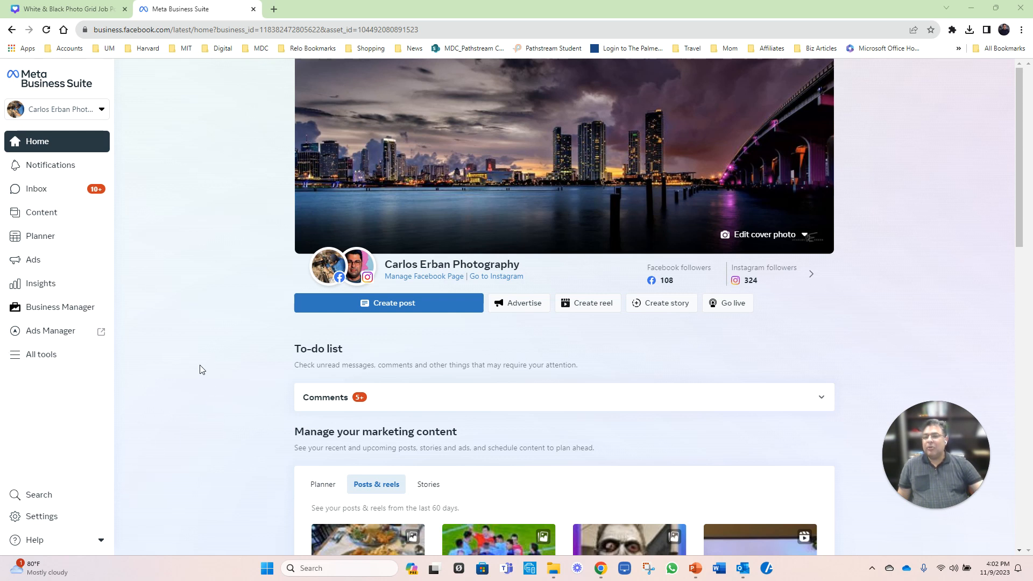
left_click(35, 216)
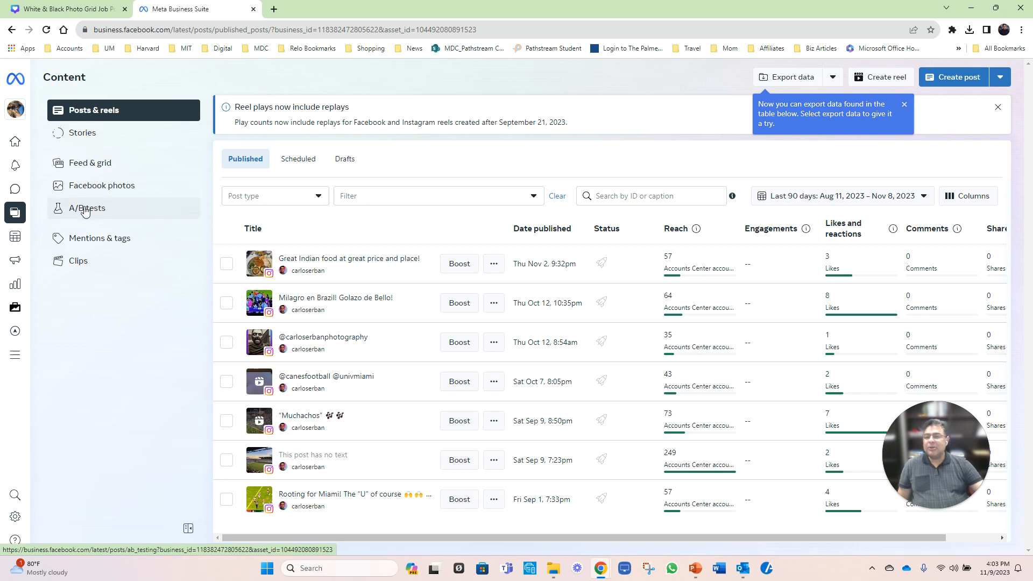
left_click(85, 209)
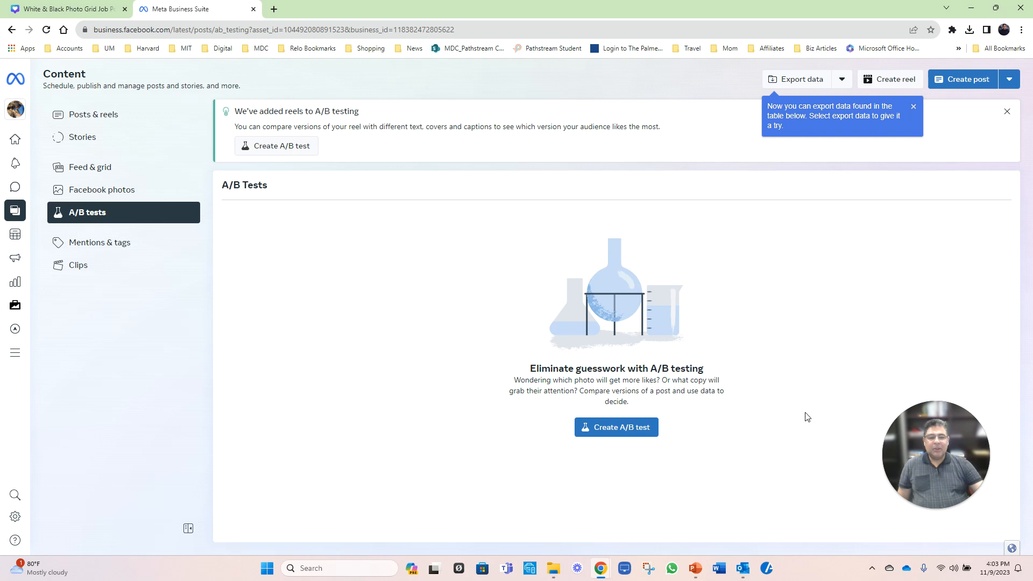
left_click(610, 434)
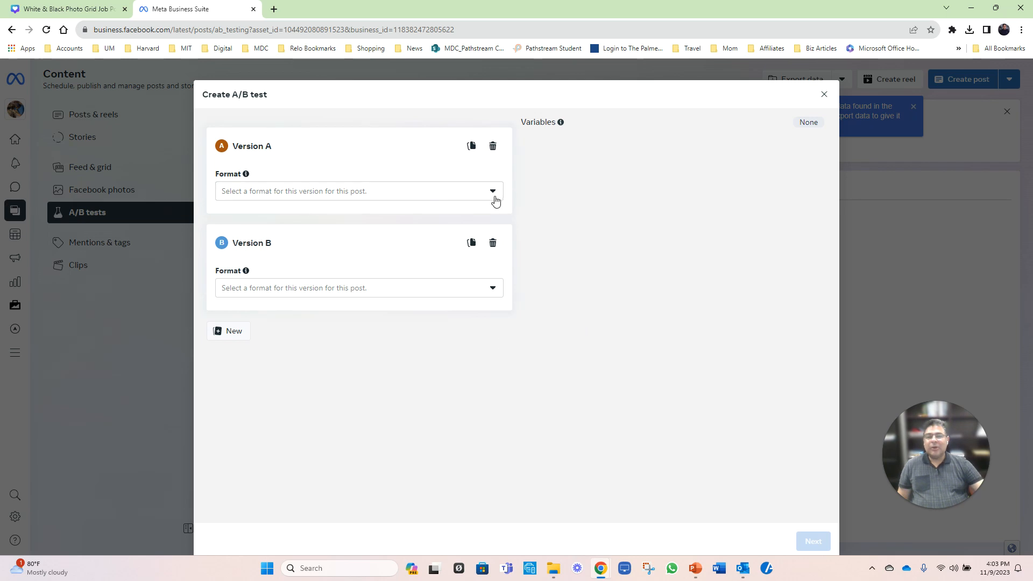
Step: Set Version A's format to Image and add the first macro photography workshop flyer as its photo
left_click(494, 195)
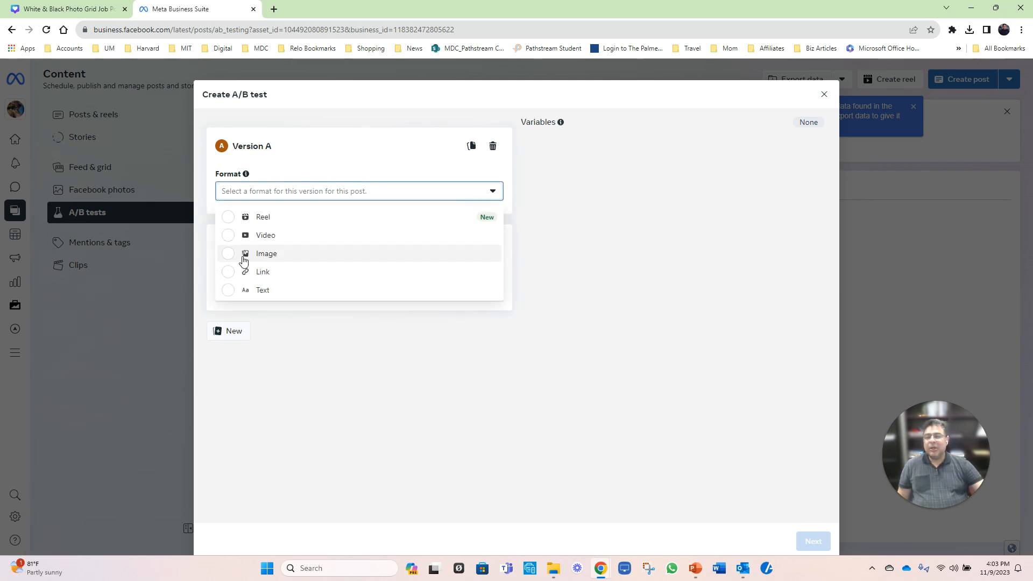
left_click(229, 254)
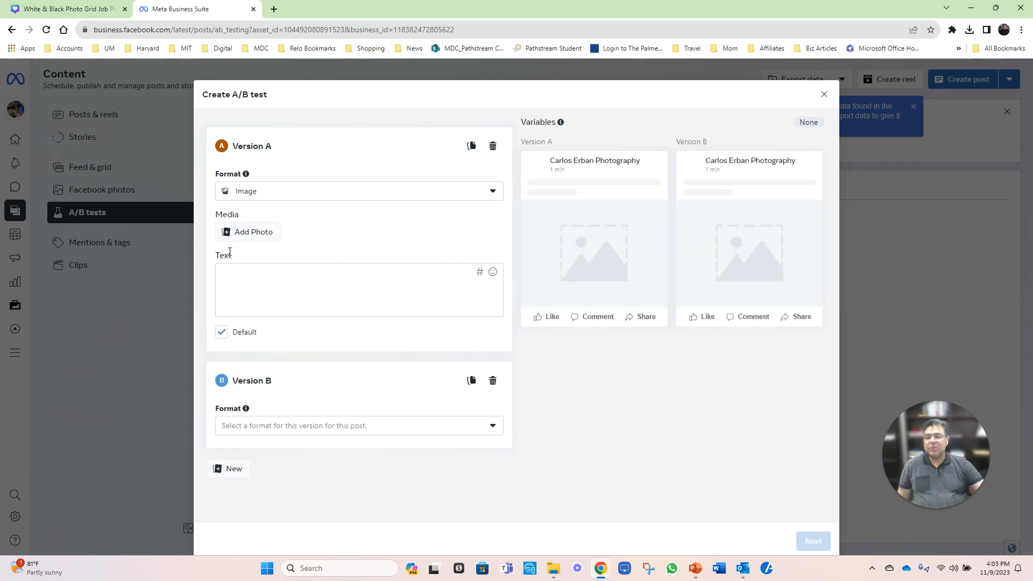
left_click(263, 238)
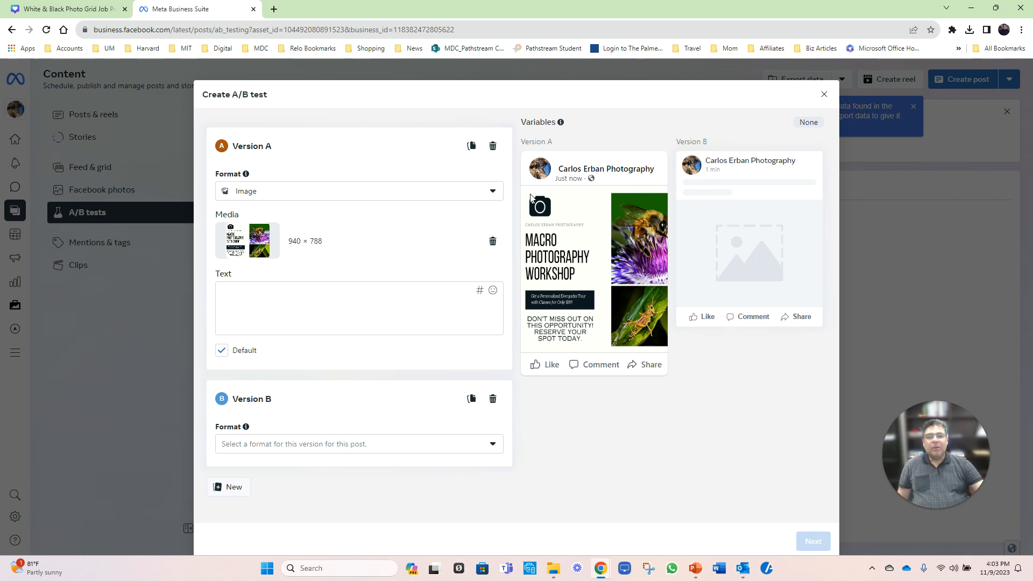
mouse_move(248, 240)
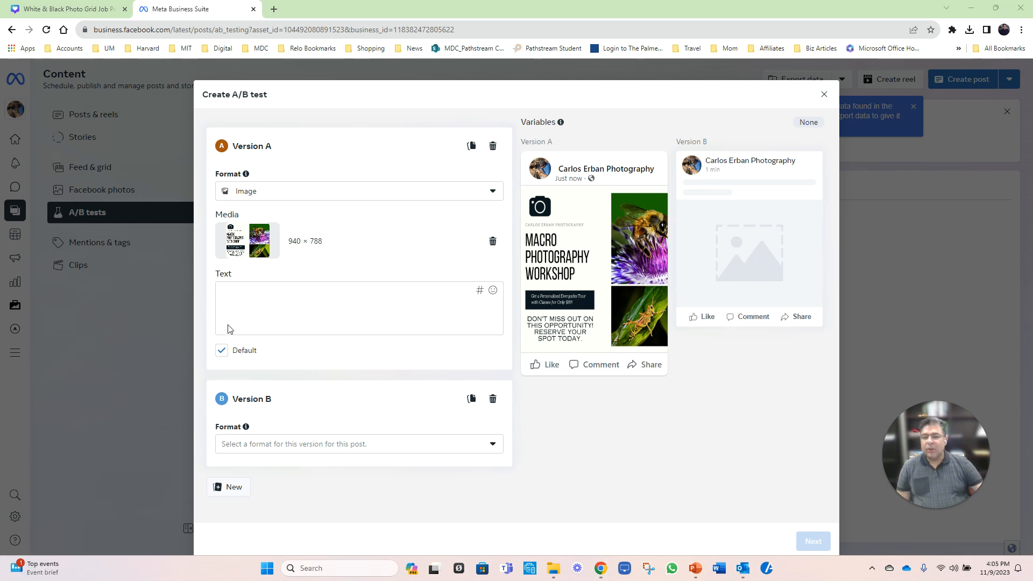
Step: Set Version B's format to Image, add the other workshop flyer as its photo, and continue to the publishing options
left_click(496, 447)
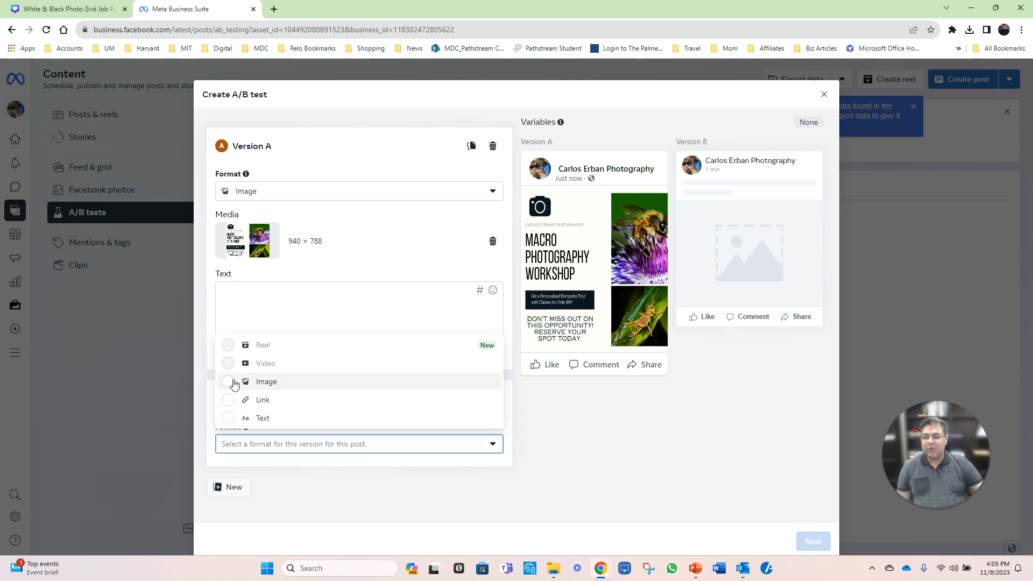
left_click(235, 382)
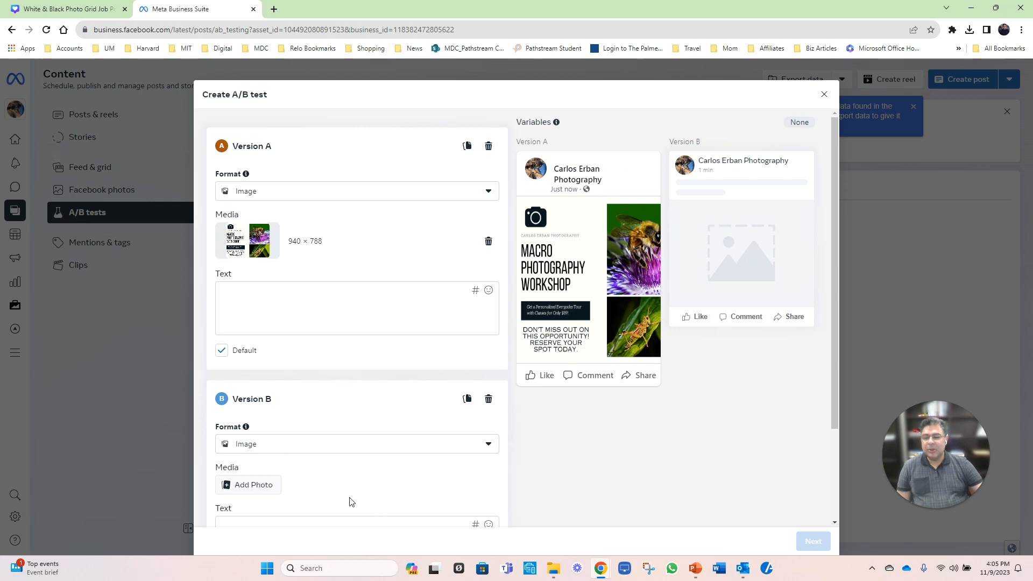
left_click(253, 487)
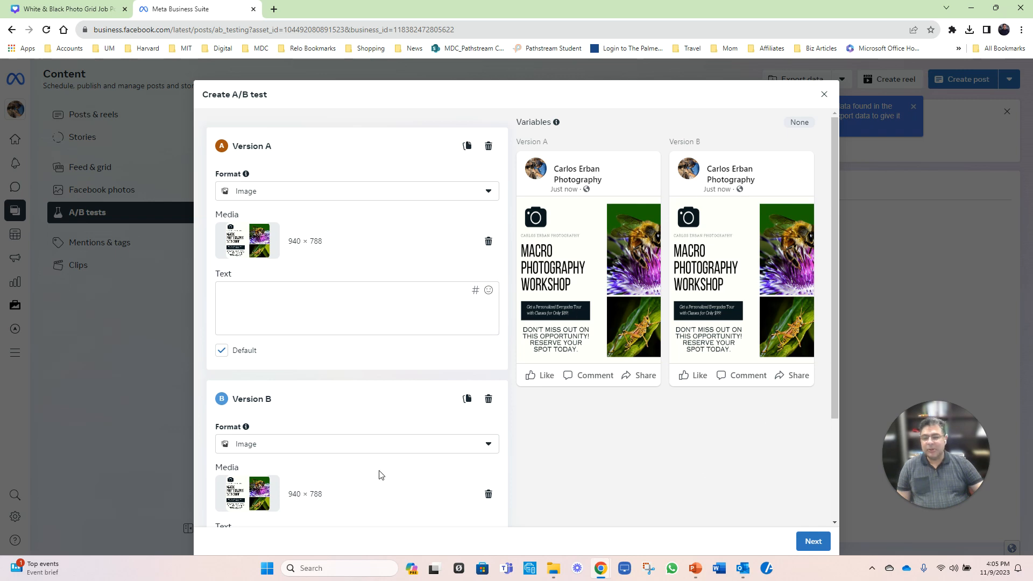
scroll(397, 473, "down", 3)
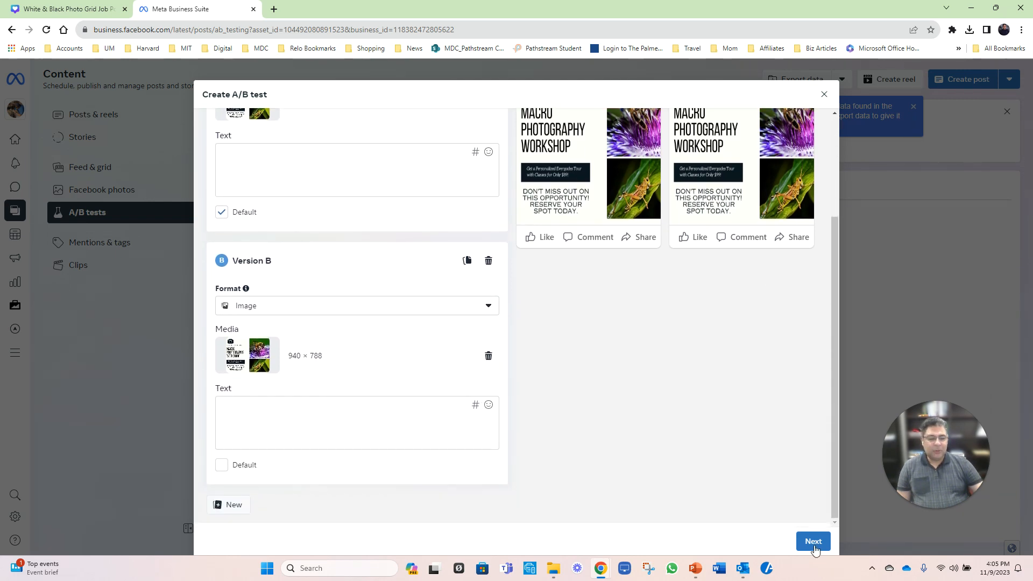
left_click(811, 541)
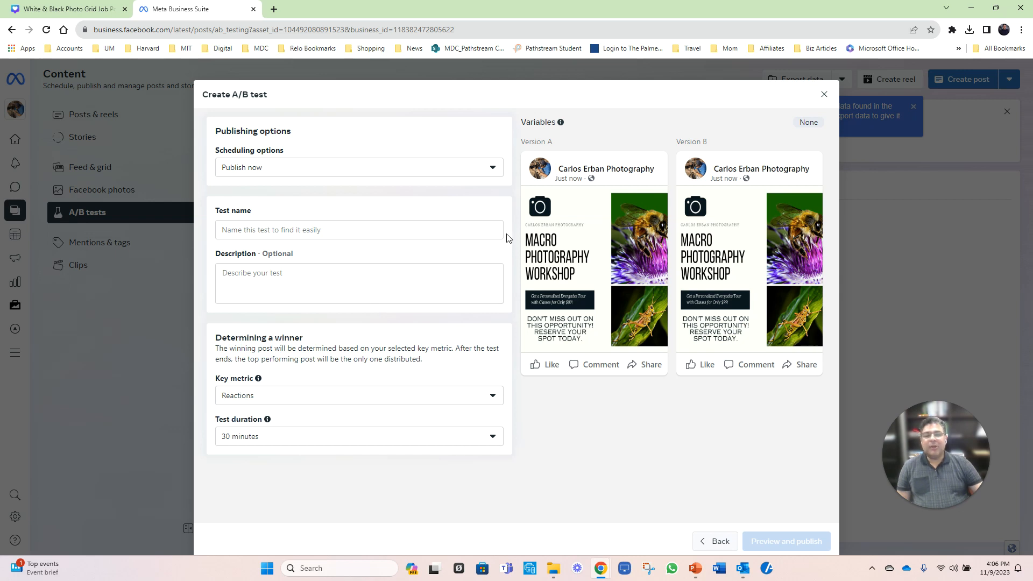
Step: Name the test "$99 vs $89 Macro Workshop"
left_click(272, 229)
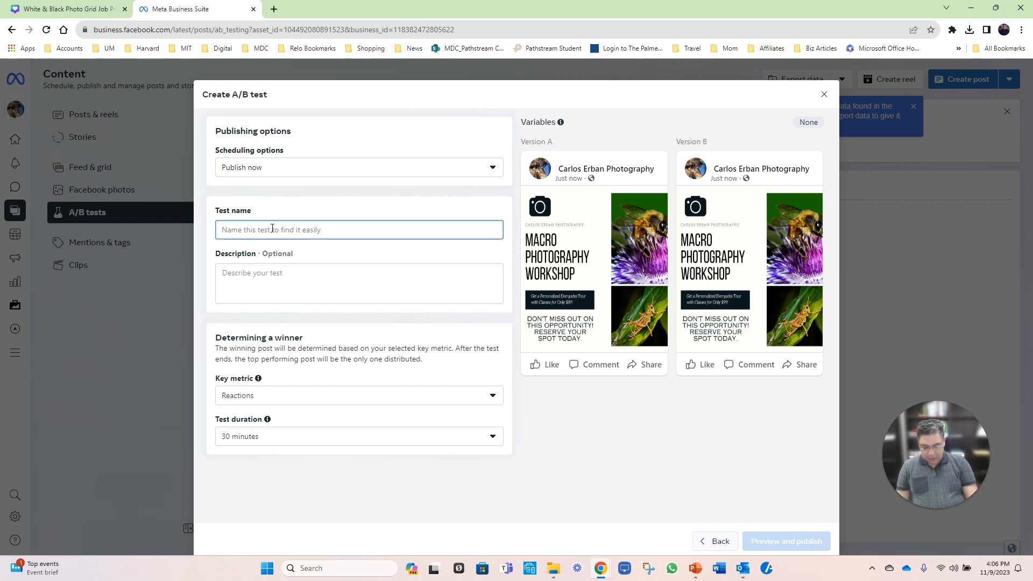
type("99")
key("BackSpace")
key("BackSpace")
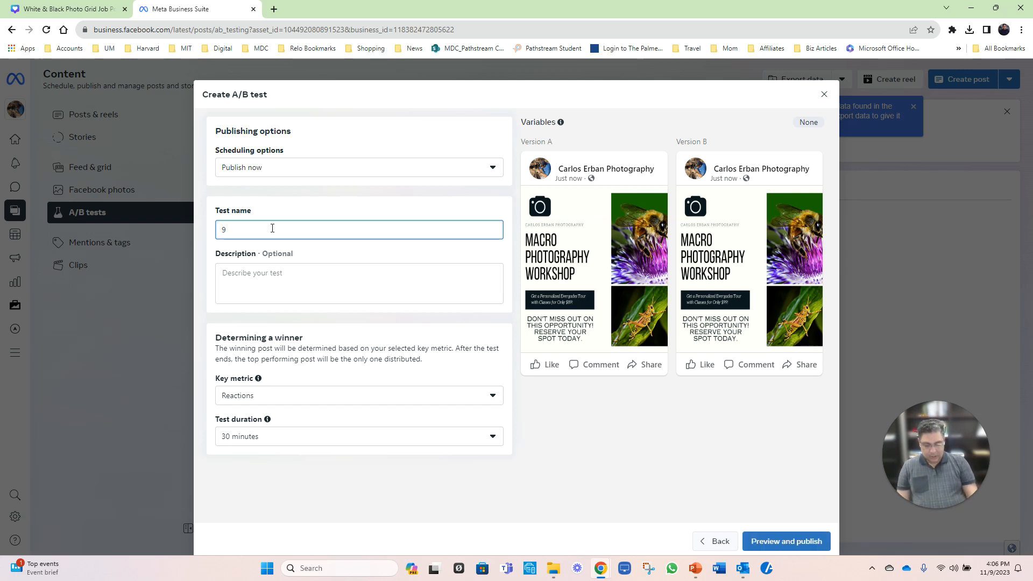
type("$99")
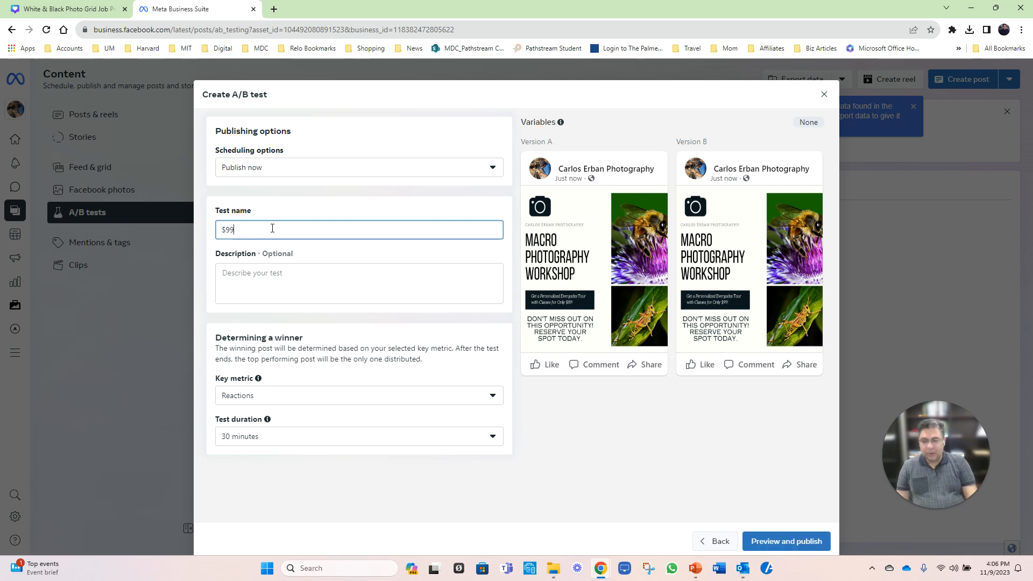
type(" vs $89 Macro Workshop")
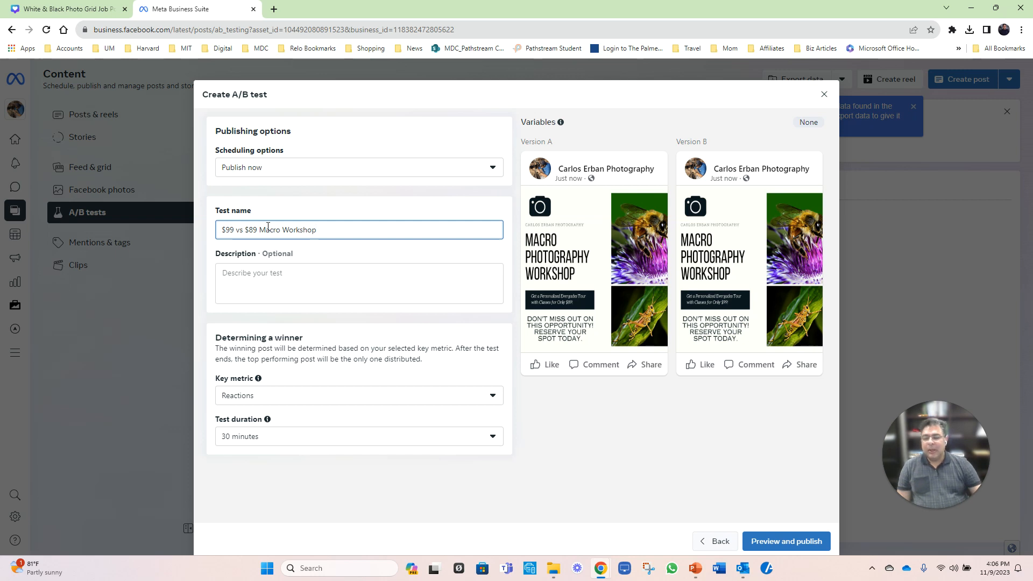
Step: Set the key metric to Link clicks and the test duration to 24 hours (maximum time allowed)
left_click(492, 397)
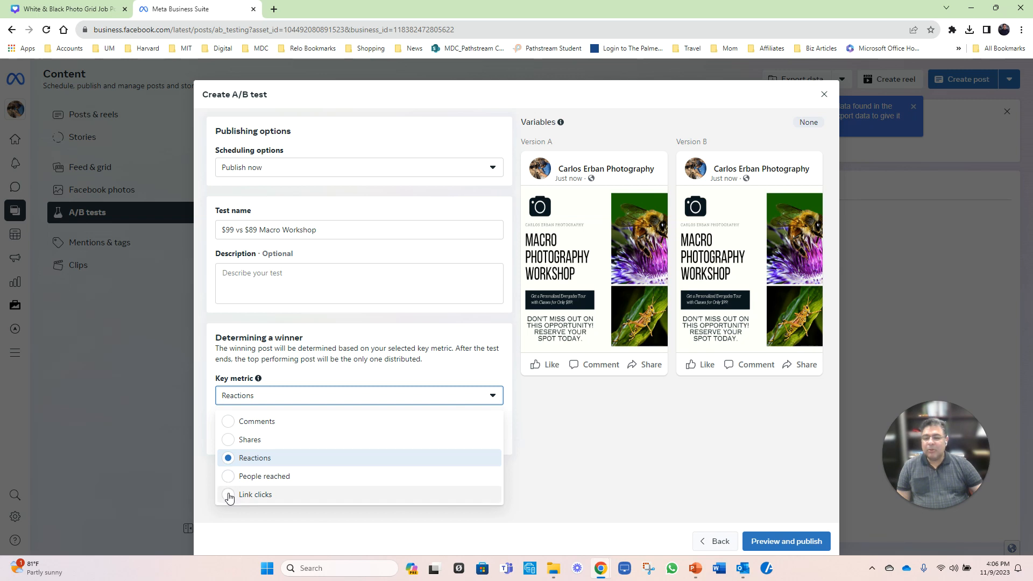
left_click(229, 496)
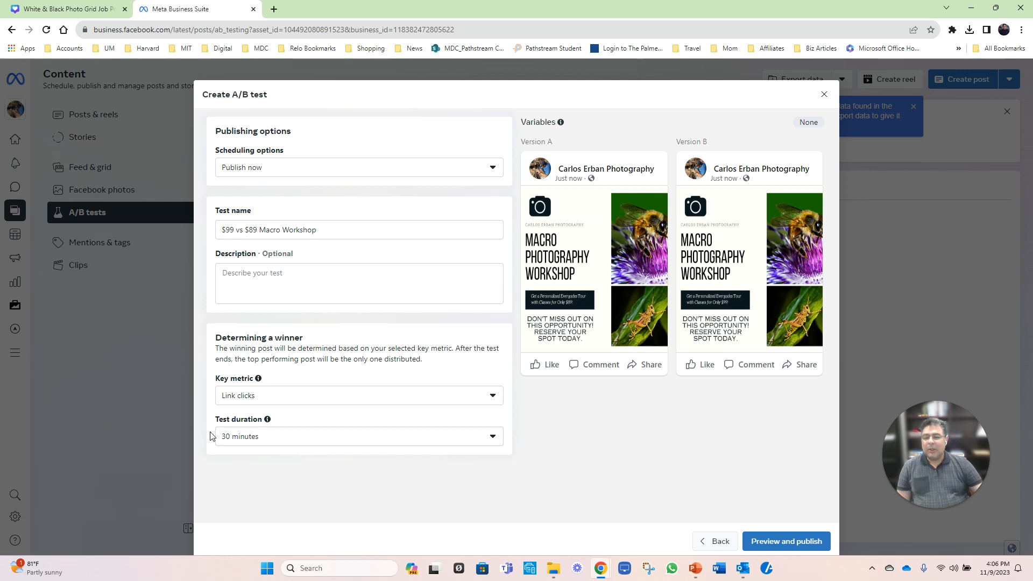
left_click(494, 438)
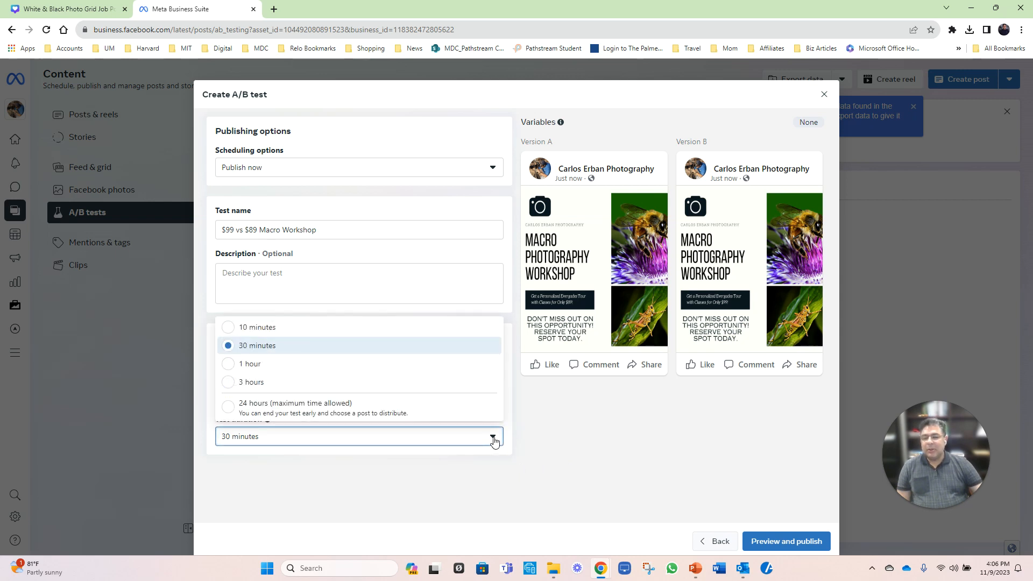
left_click(226, 408)
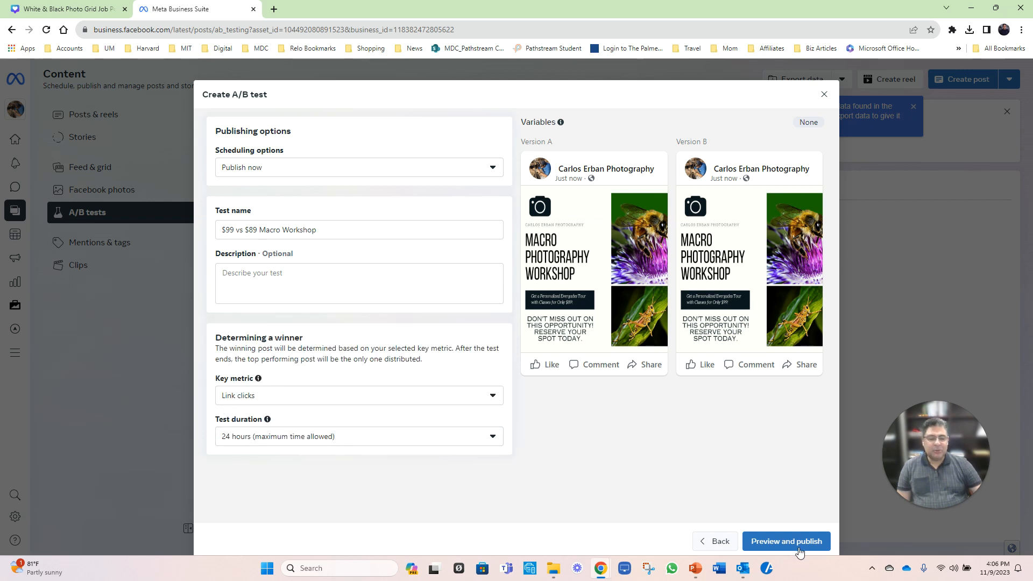
left_click(493, 438)
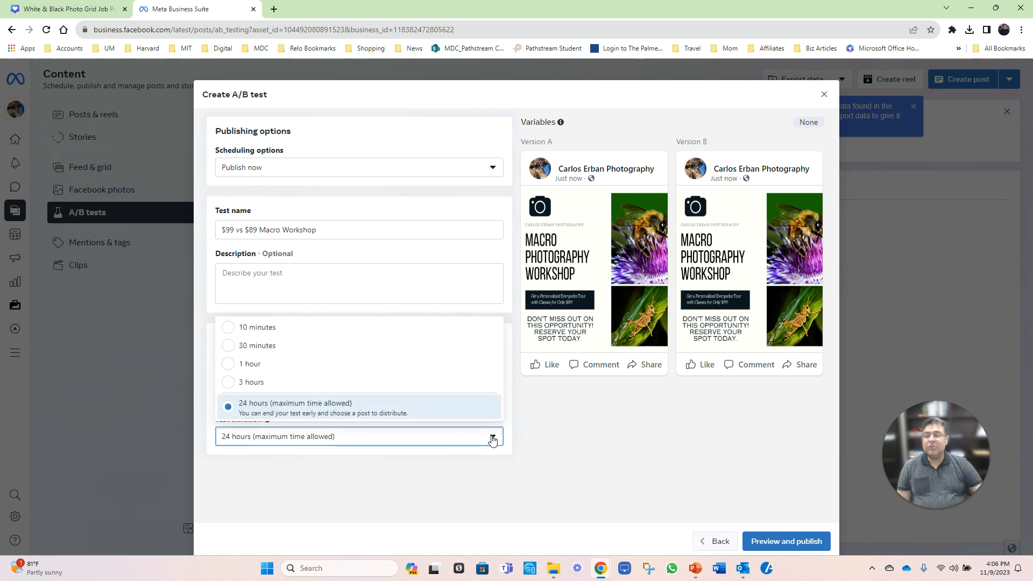
left_click(493, 438)
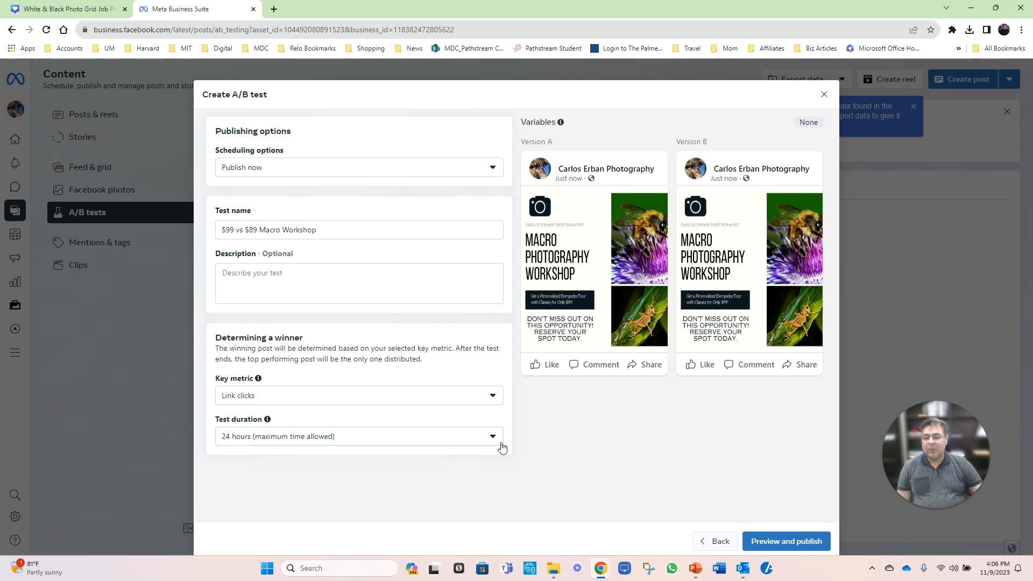
Step: Preview the A/B test's settings and publish it immediately
left_click(778, 543)
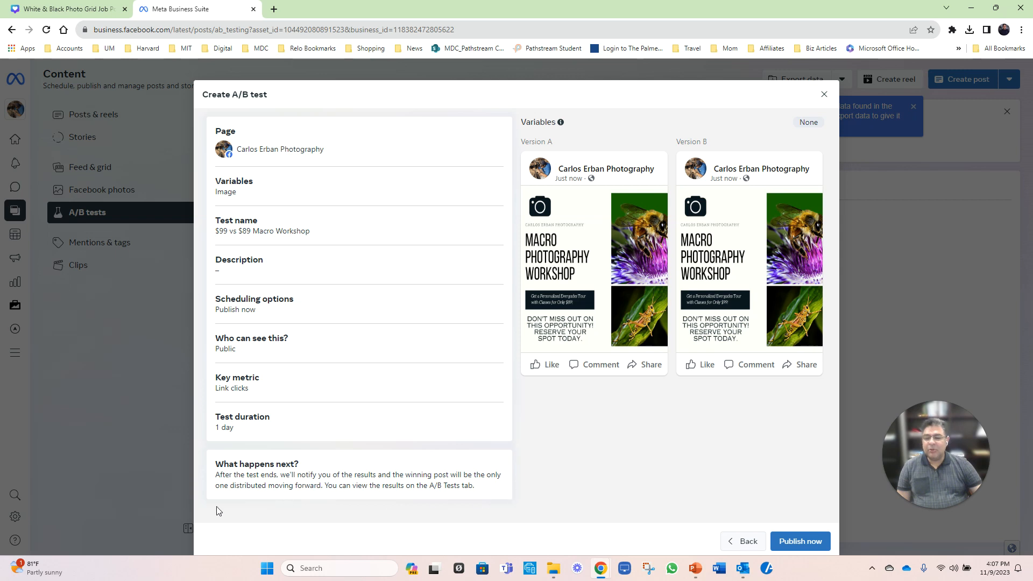
left_click(817, 544)
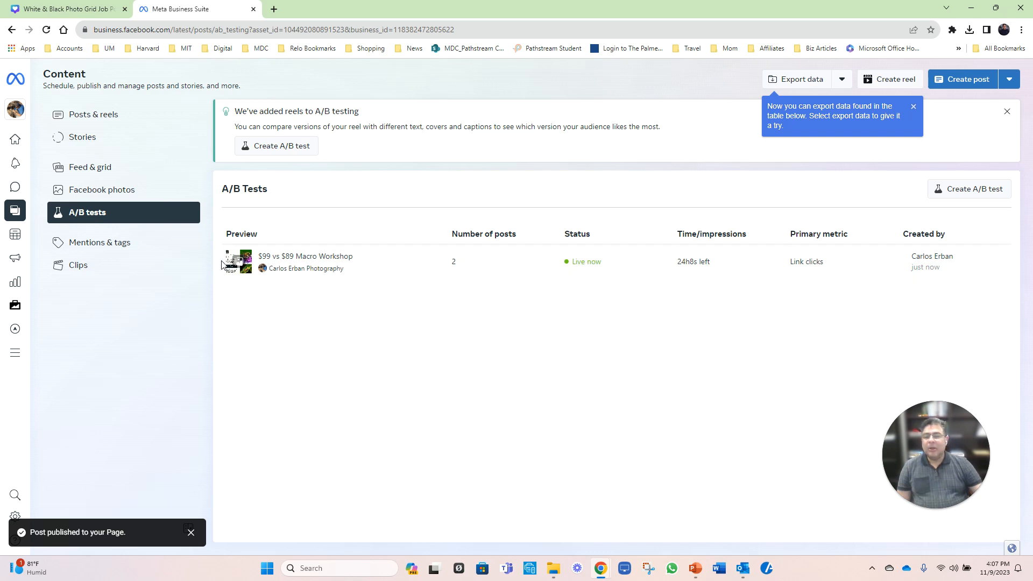
Step: Open the $99 vs $89 Macro Workshop test and examine its details, early-ending choice, post performance comparison and cancellation option
left_click(344, 269)
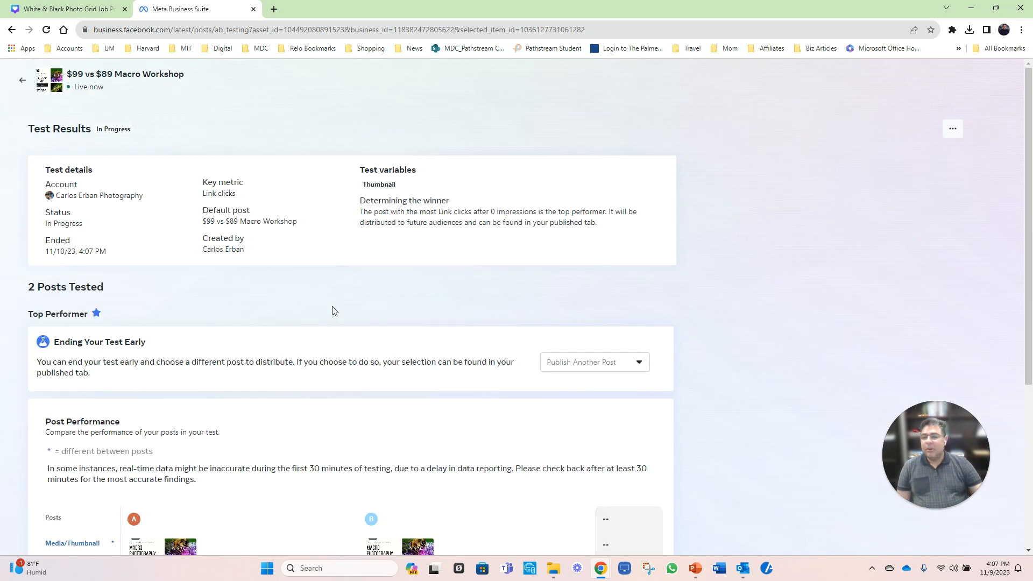
scroll(468, 345, "down", 2)
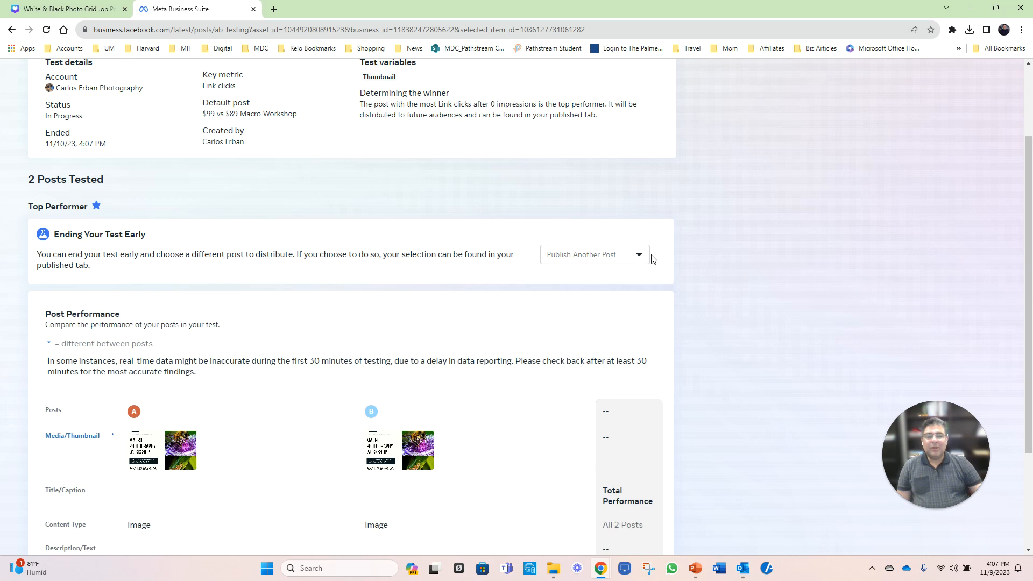
left_click(639, 258)
left_click(763, 221)
scroll(764, 216, "down", 3)
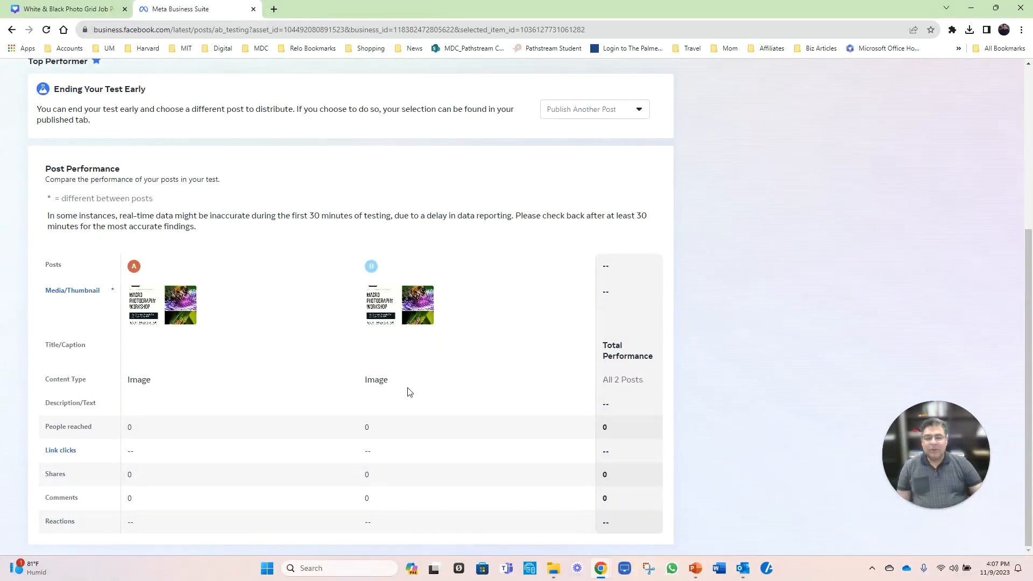
scroll(328, 398, "up", 1)
scroll(330, 398, "down", 1)
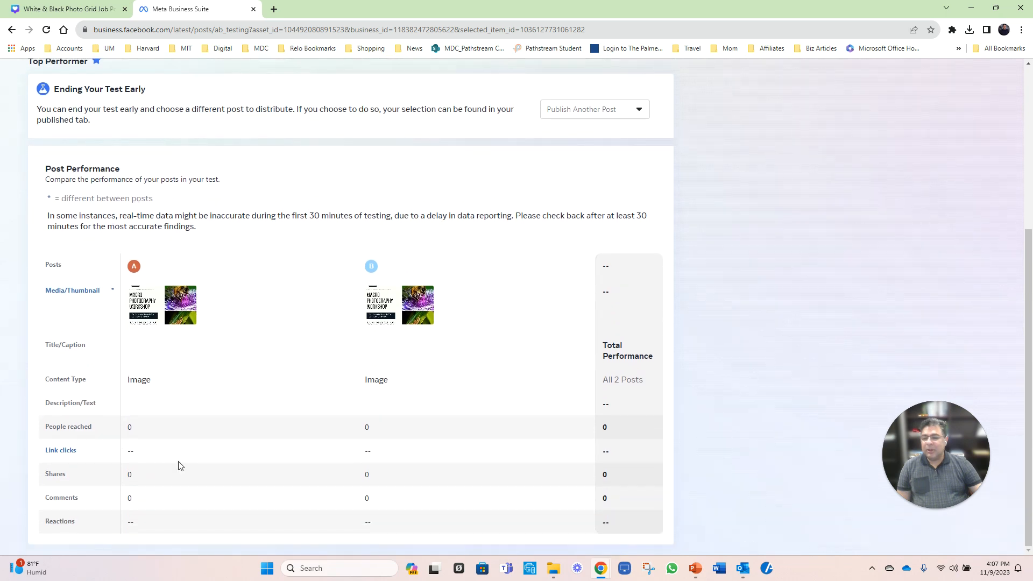
scroll(188, 443, "up", 3)
scroll(189, 444, "down", 2)
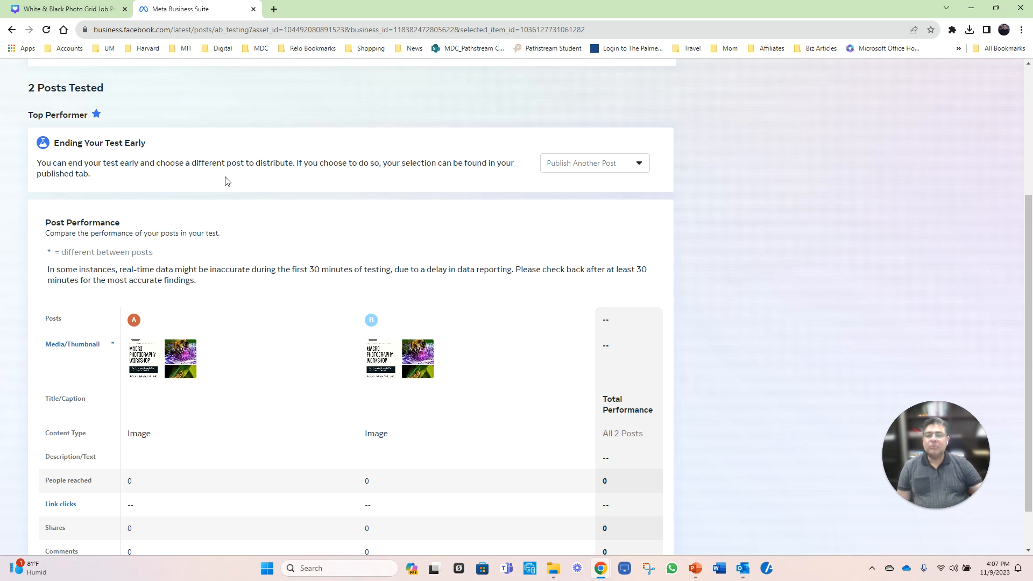
scroll(329, 356, "down", 1)
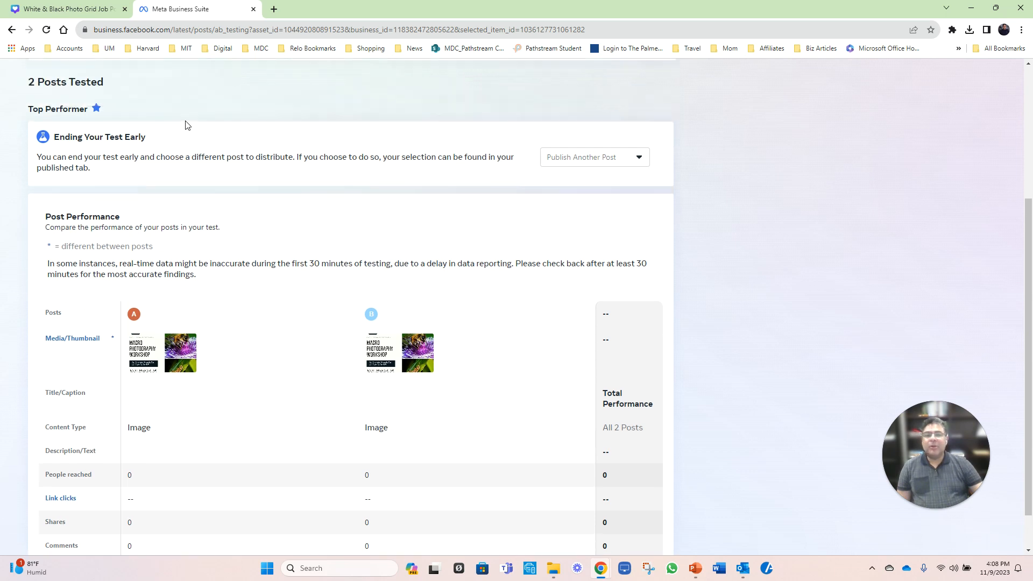
scroll(395, 224, "up", 5)
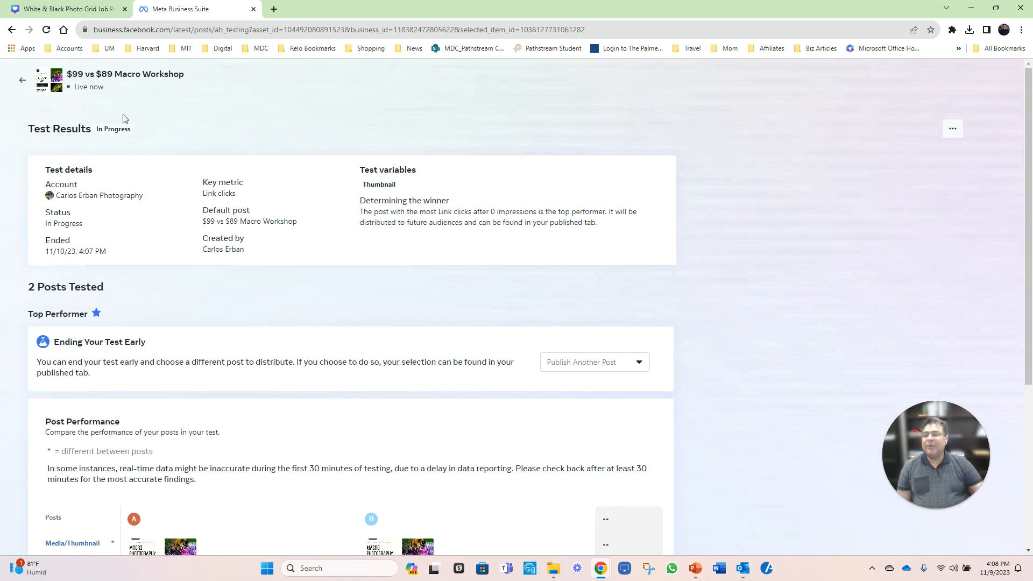
left_click(953, 131)
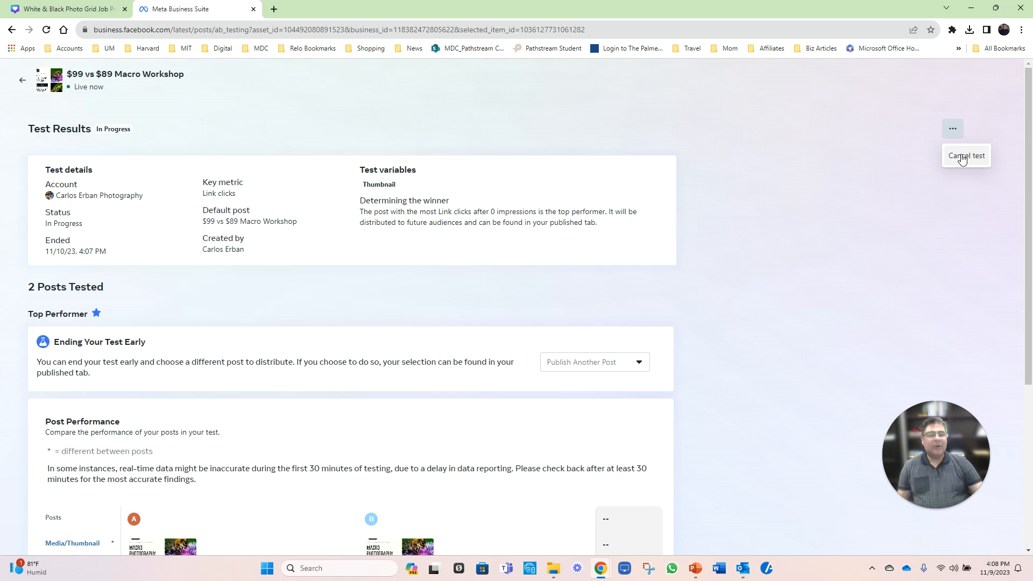
Step: Cancel the $99 vs $89 Macro Workshop test, deleting the test and its posts
left_click(962, 157)
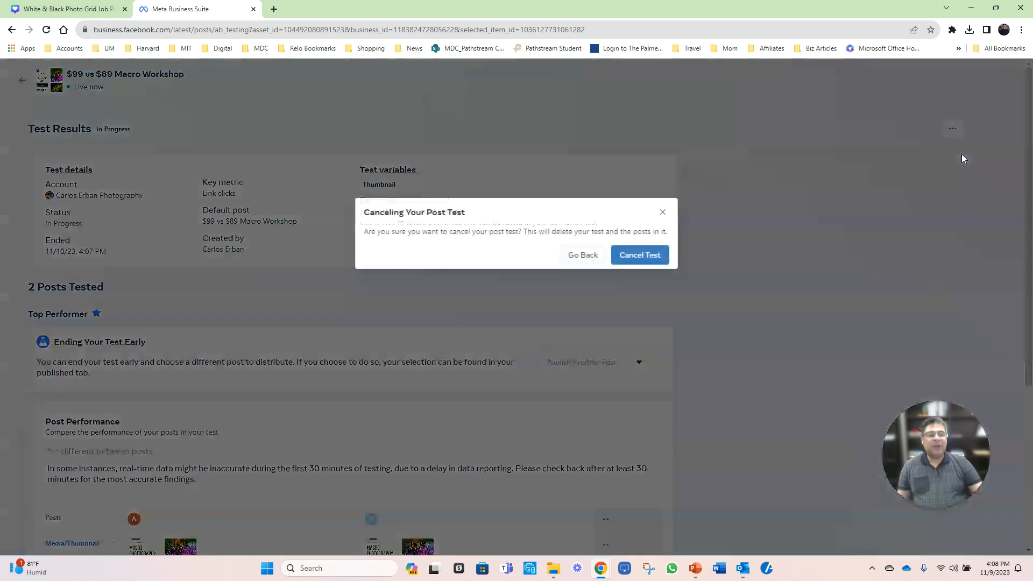
left_click(647, 259)
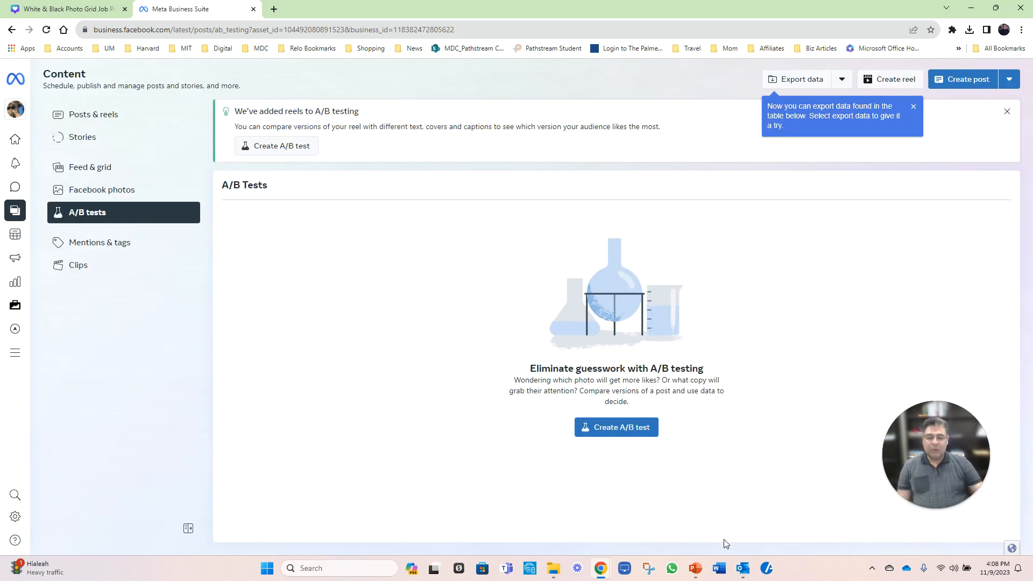
Step: Switch to the A/B test presentation in PowerPoint and check the Ads overview picture on slide 3 for a link
left_click(692, 564)
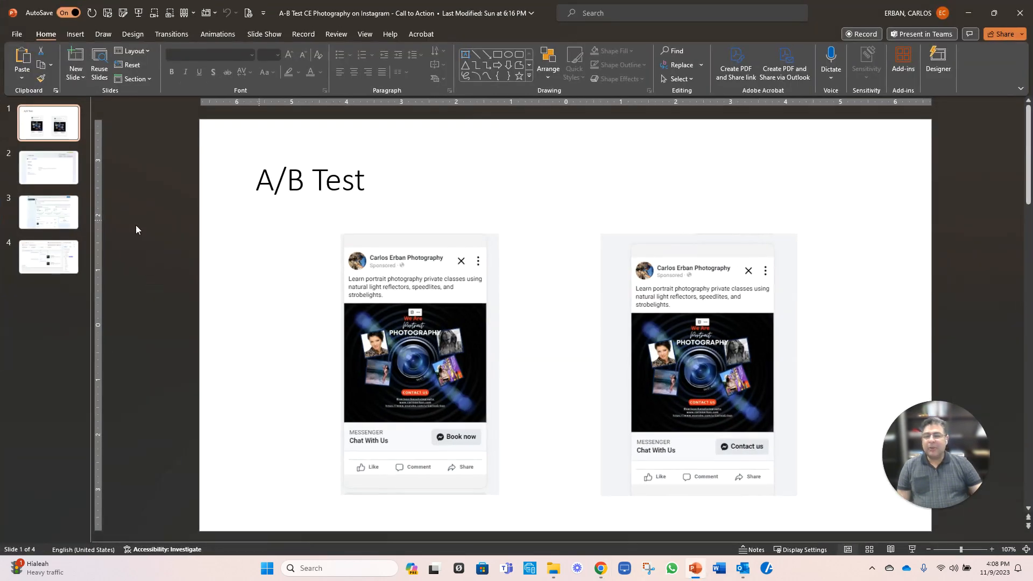
left_click(48, 178)
left_click(57, 219)
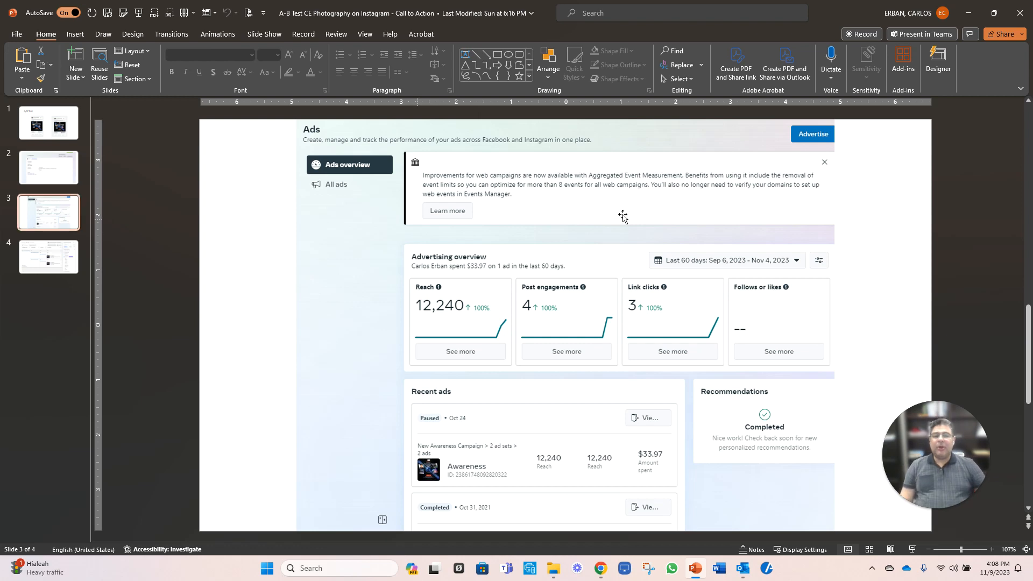
left_click(593, 255)
right_click(595, 254)
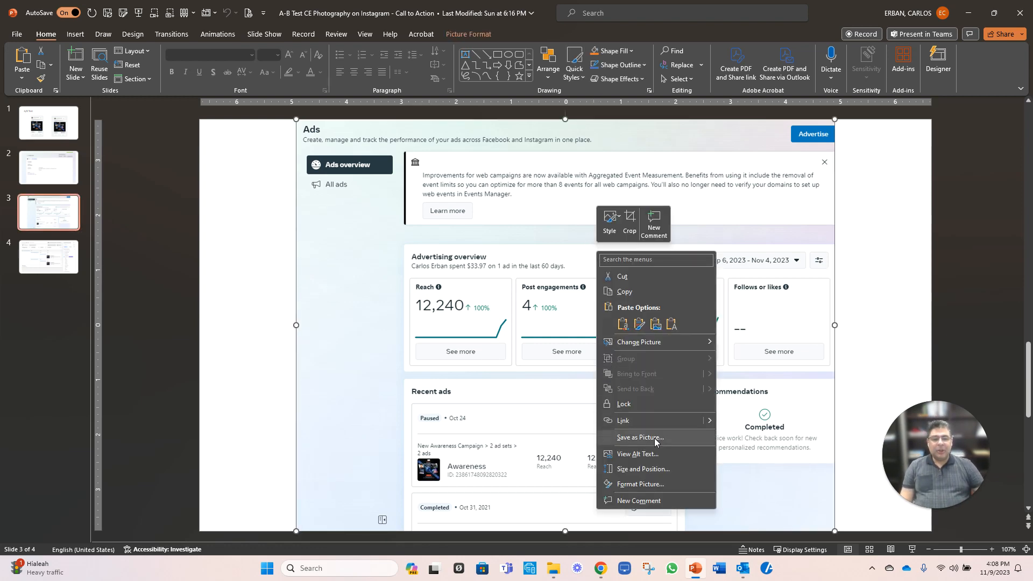
mouse_move(709, 420)
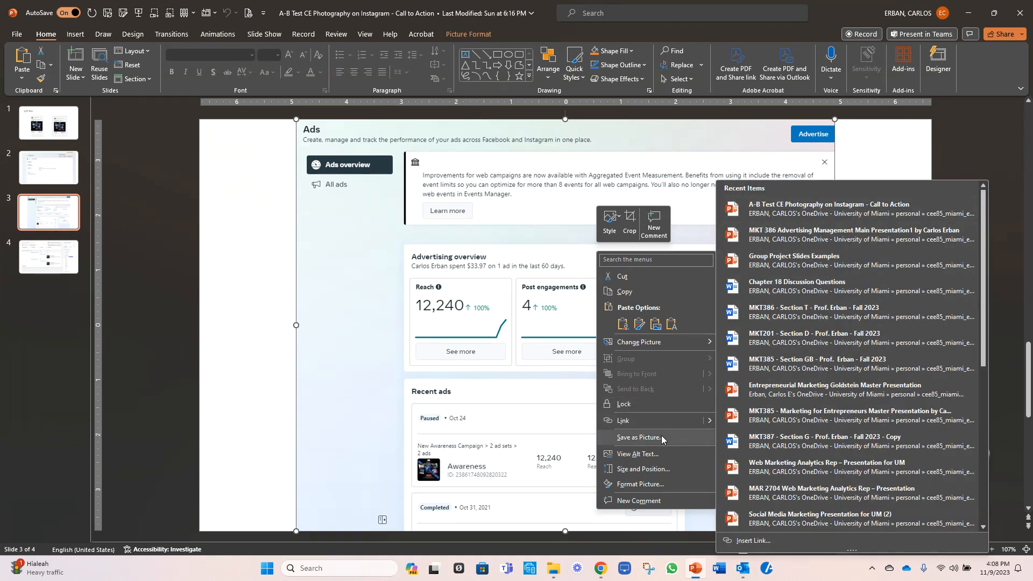
left_click(460, 307)
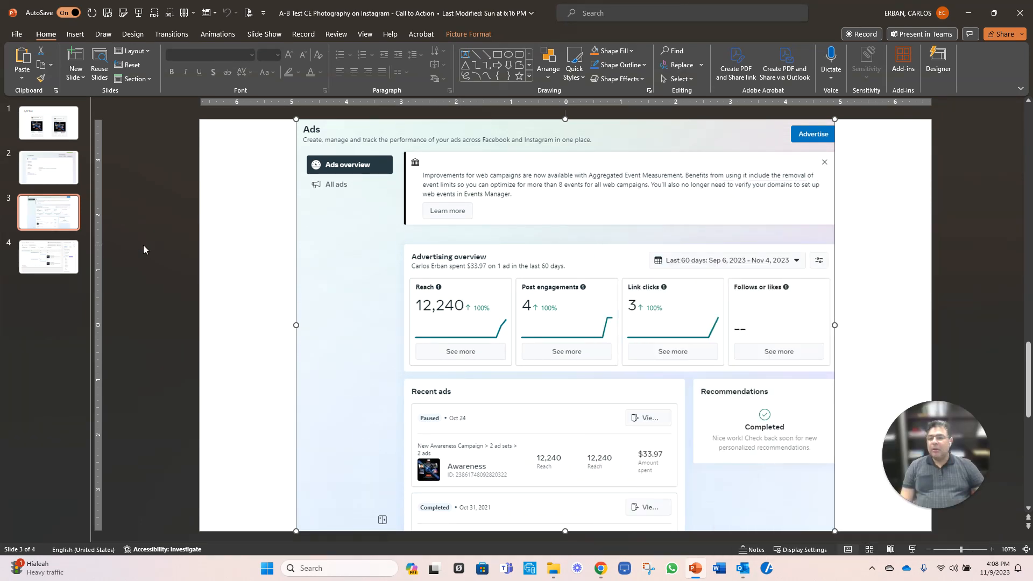
Step: Open the link attached to the pivot table report picture on slide 4
left_click(64, 259)
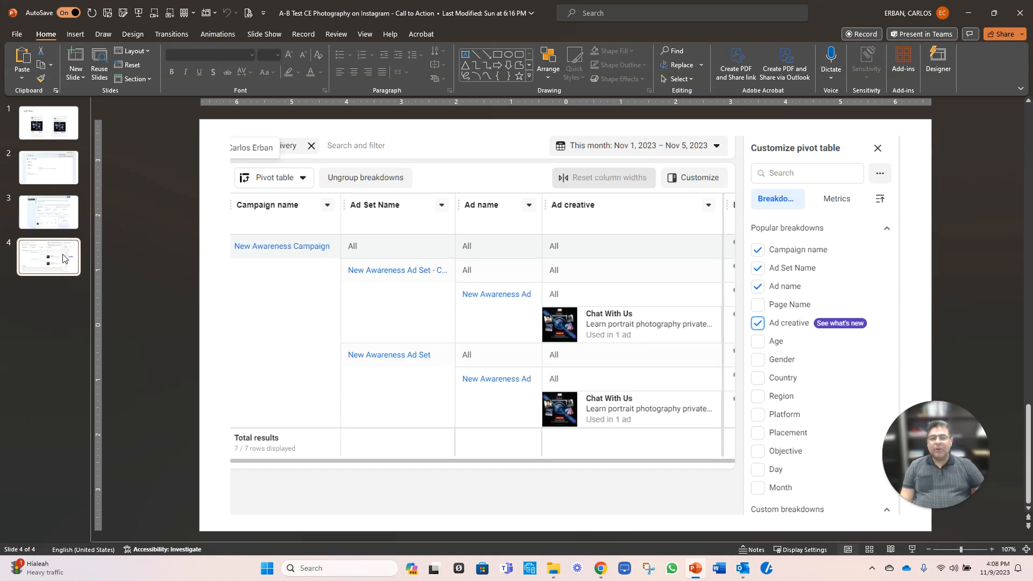
right_click(485, 225)
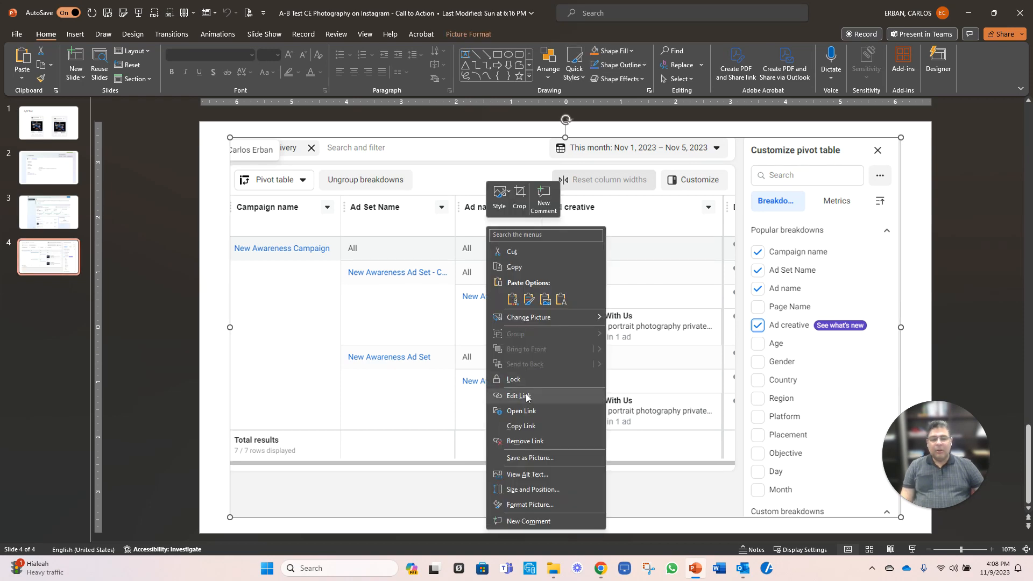
left_click(524, 411)
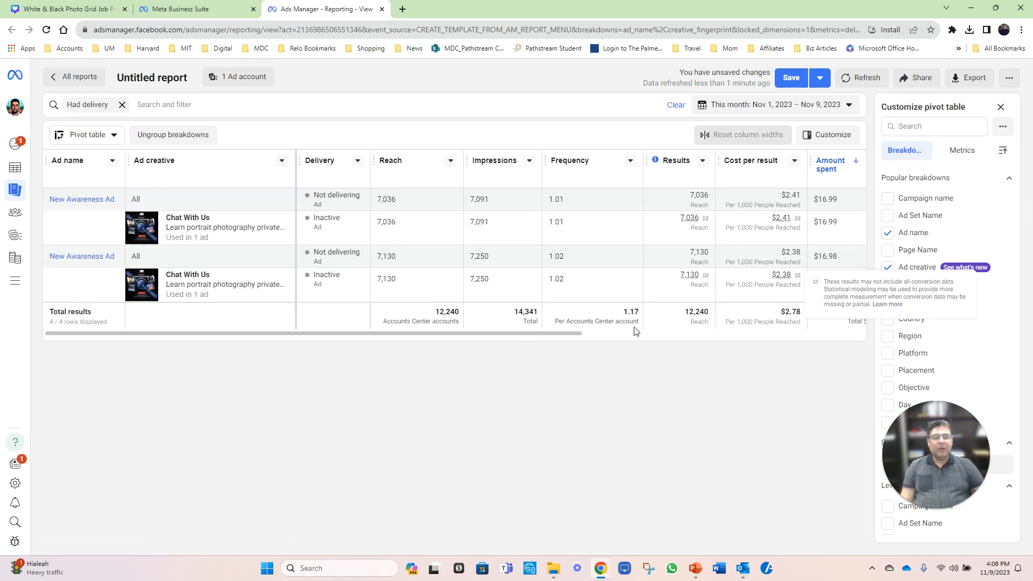
Step: Add the Age breakdown to the ads report and review both ads' results by age group
left_click_drag(563, 334, 536, 355)
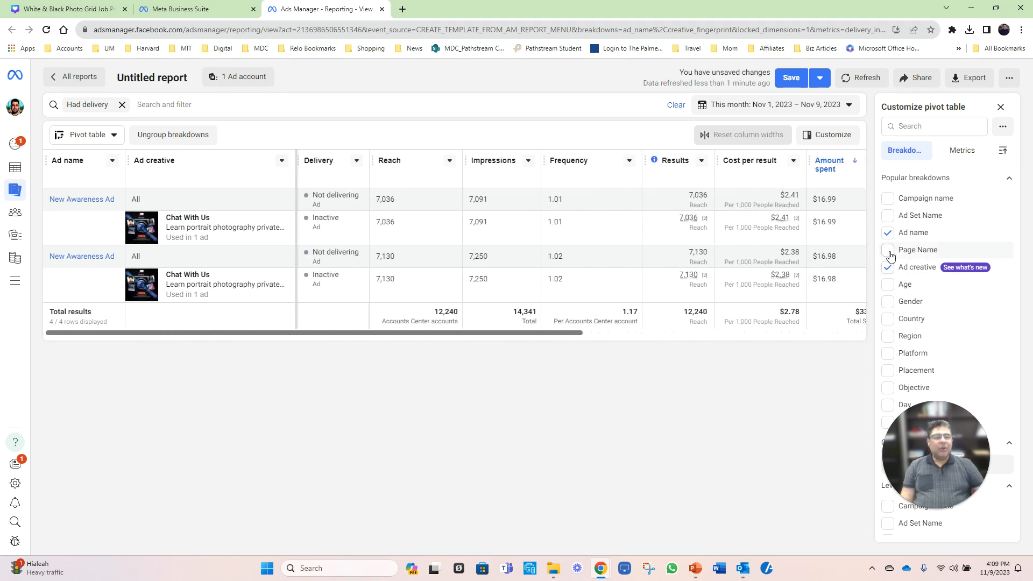
left_click(887, 285)
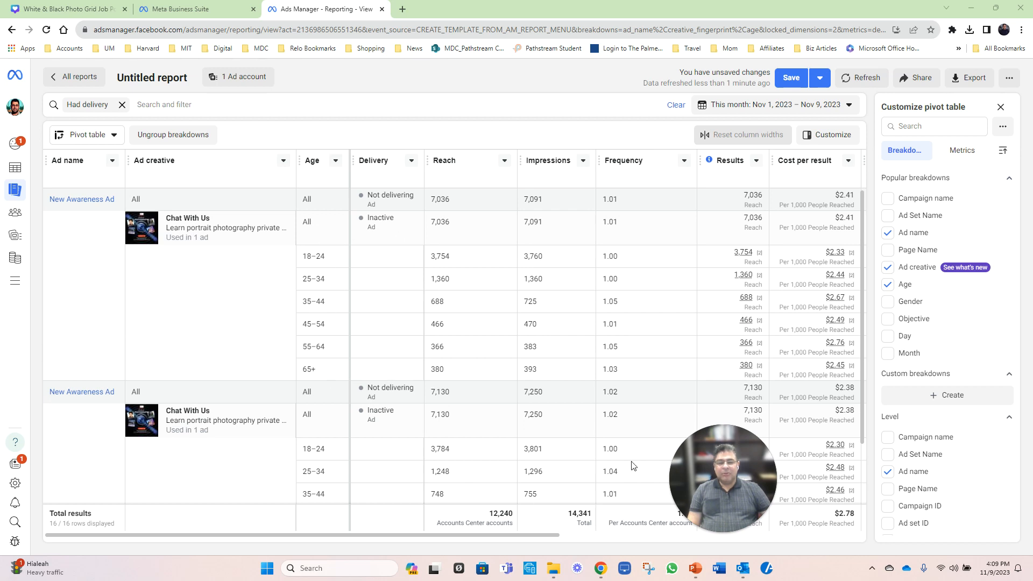
left_click_drag(722, 439, 195, 510)
scroll(544, 411, "down", 2)
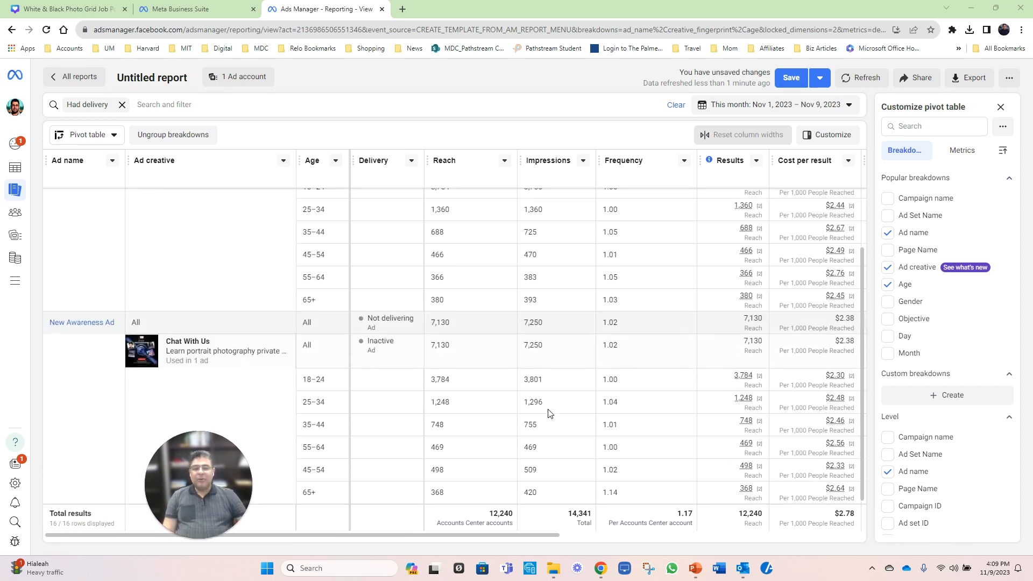
scroll(549, 415, "up", 2)
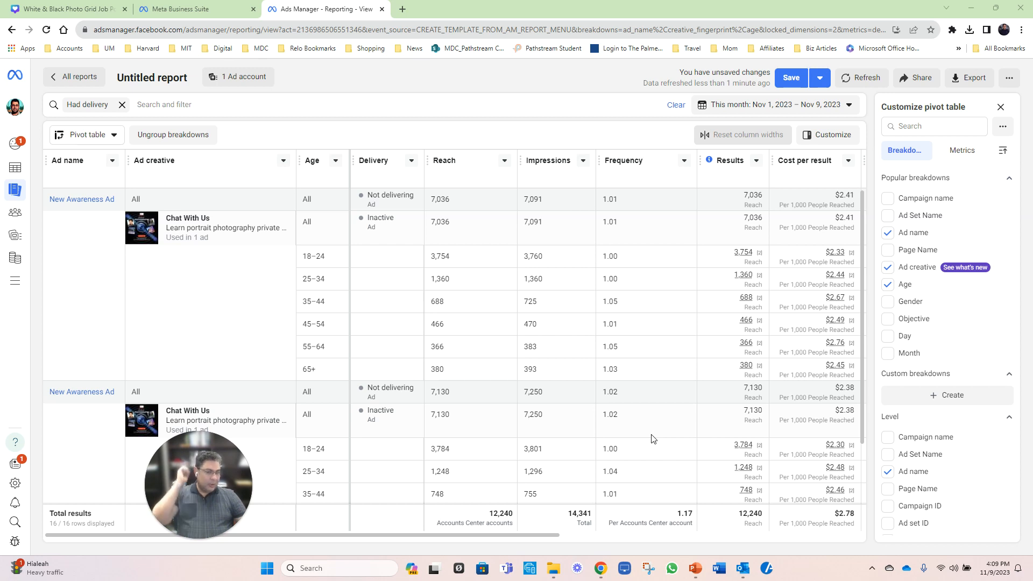
Step: Replace the Age breakdown with Gender, trying the Day breakdown and removing it again
left_click(887, 284)
left_click(888, 302)
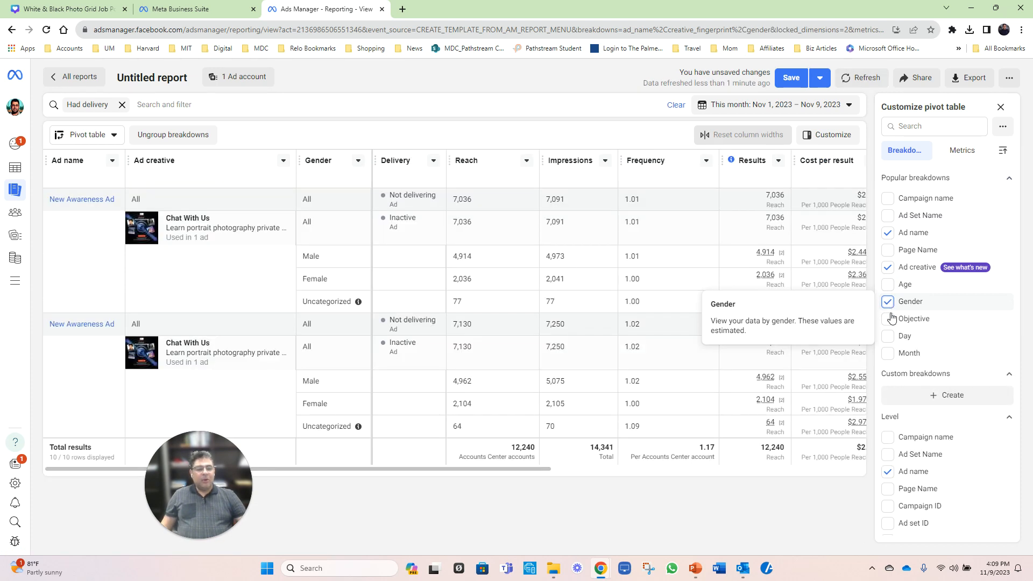
left_click(888, 336)
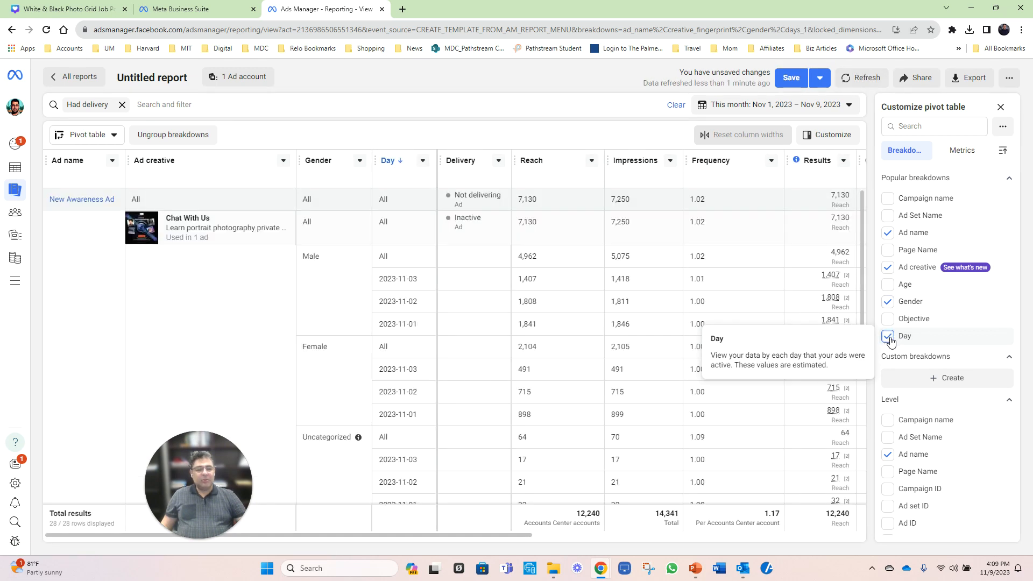
left_click(887, 337)
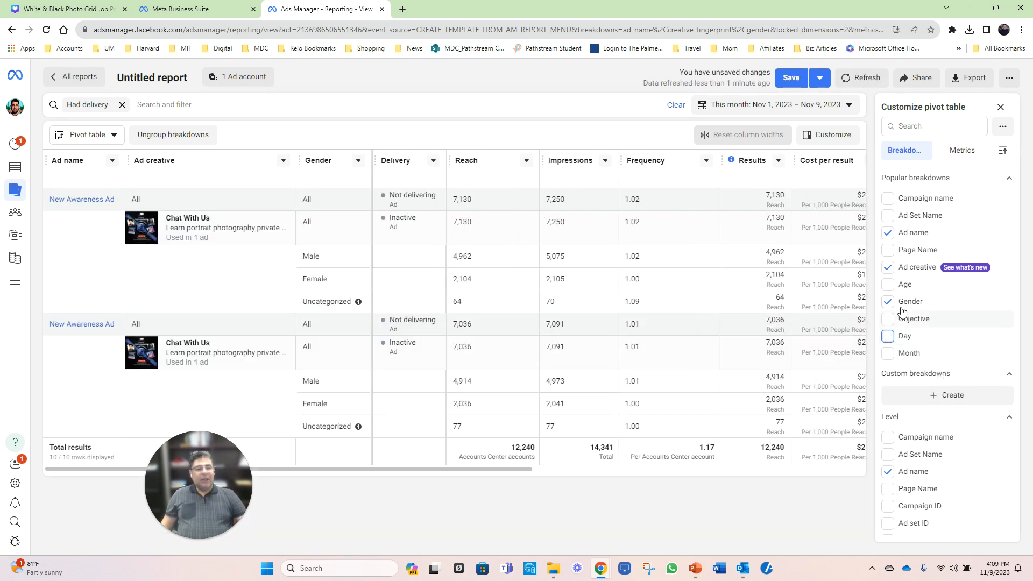
Step: Add the CTR (all) metric to the pivot table report
left_click(962, 153)
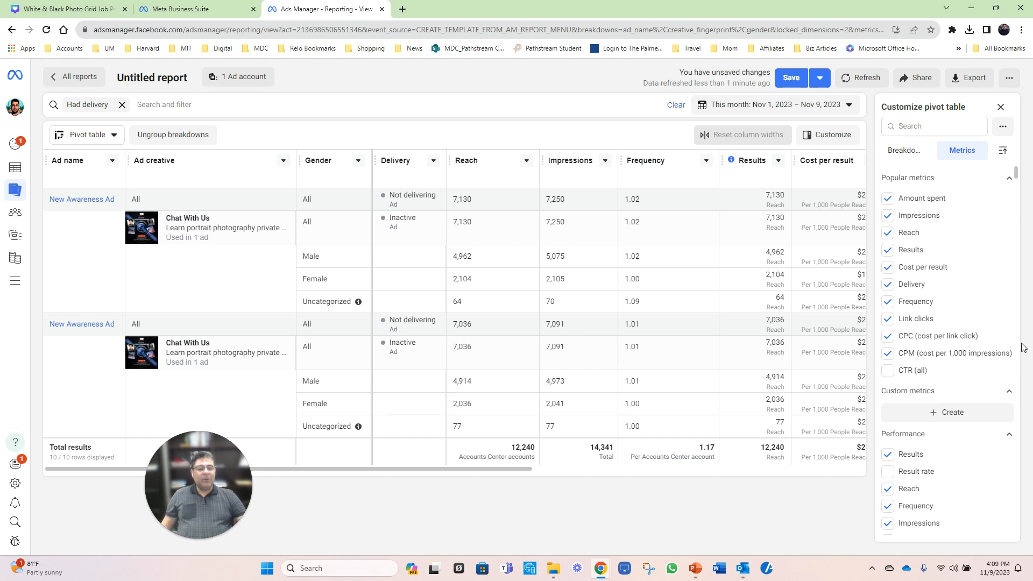
left_click(889, 376)
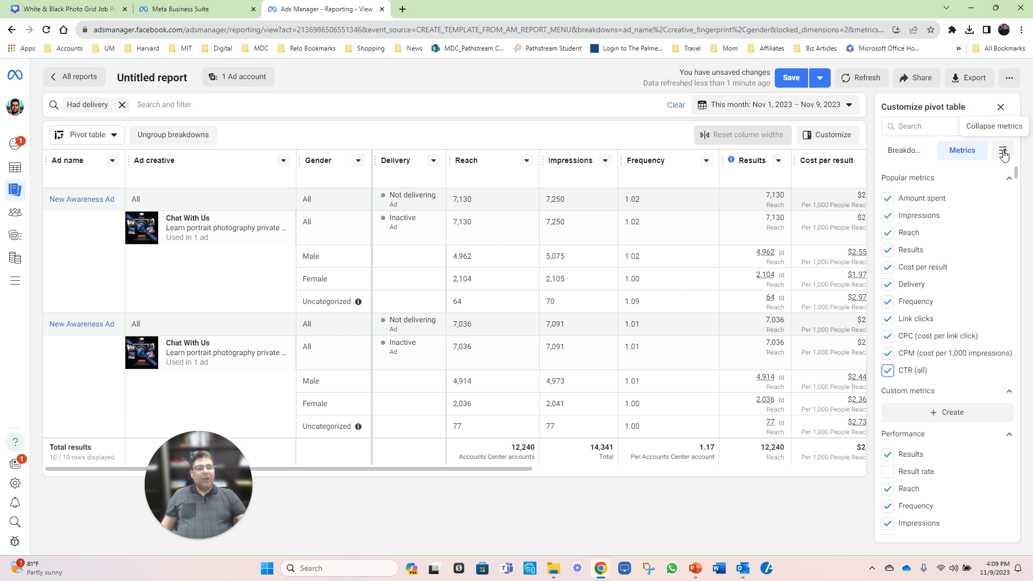
Step: Examine the available performance, engagement, messaging and video metrics for the report, and its existing metric columns
scroll(946, 477, "down", 1)
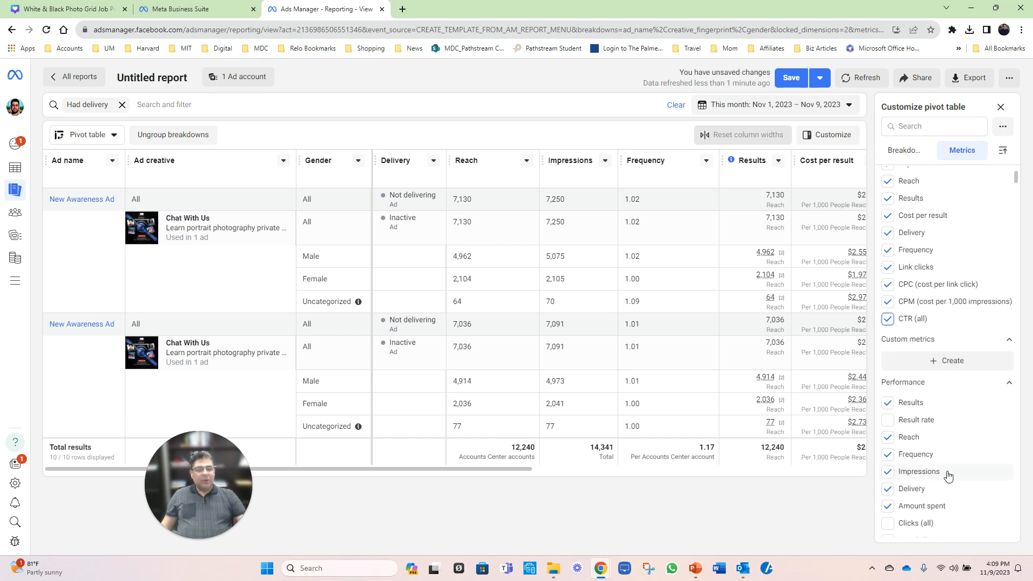
scroll(947, 477, "down", 2)
scroll(985, 424, "down", 1)
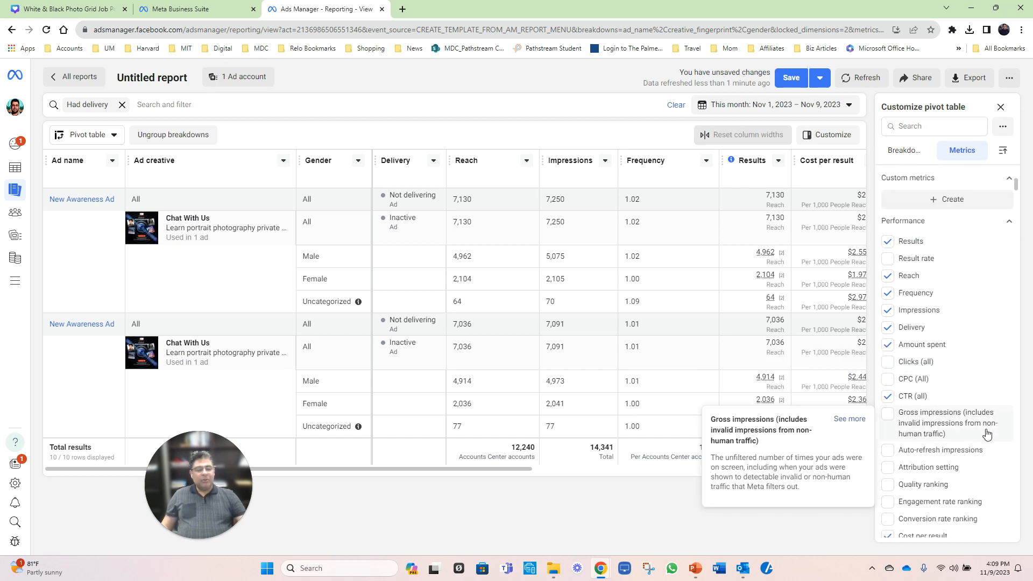
scroll(987, 430, "down", 3)
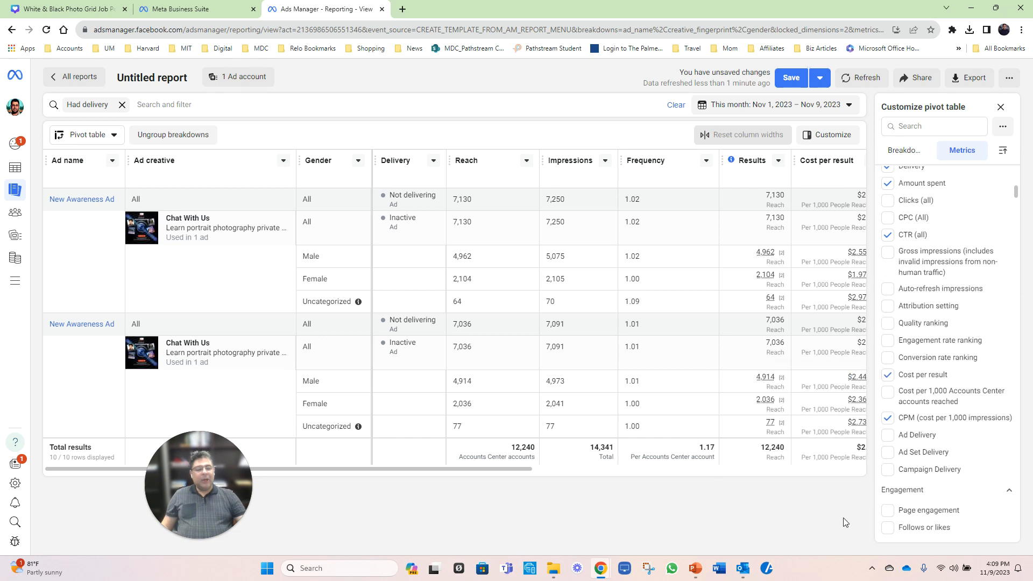
scroll(984, 452, "up", 4)
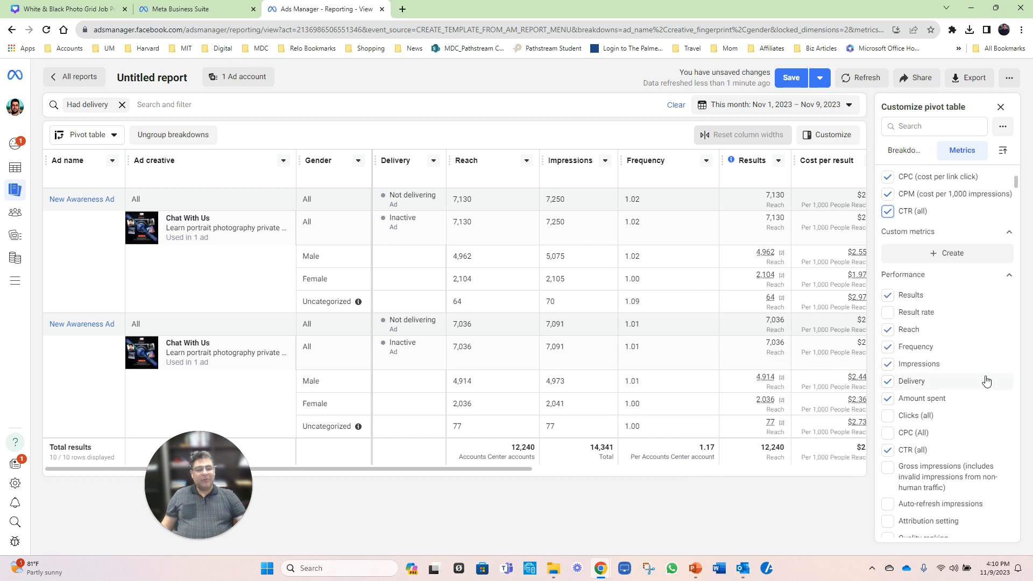
scroll(987, 382, "down", 2)
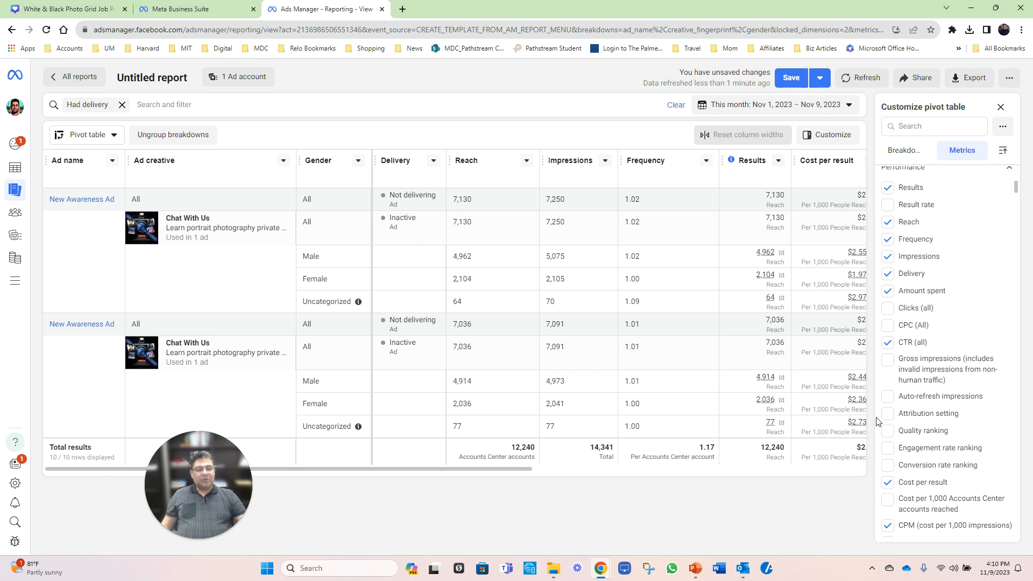
scroll(941, 488, "down", 1)
scroll(941, 488, "down", 3)
scroll(933, 488, "down", 1)
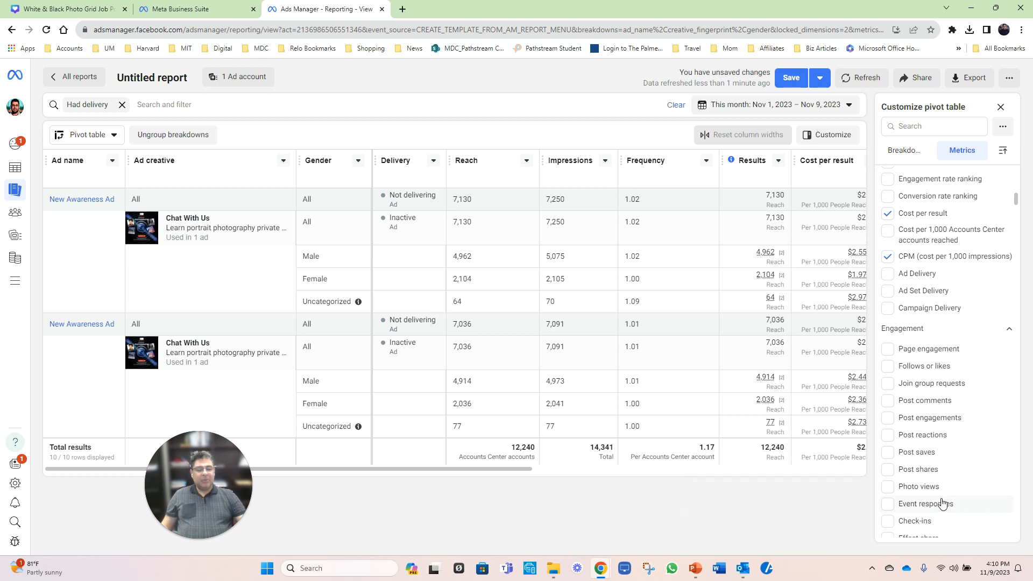
scroll(941, 504, "down", 5)
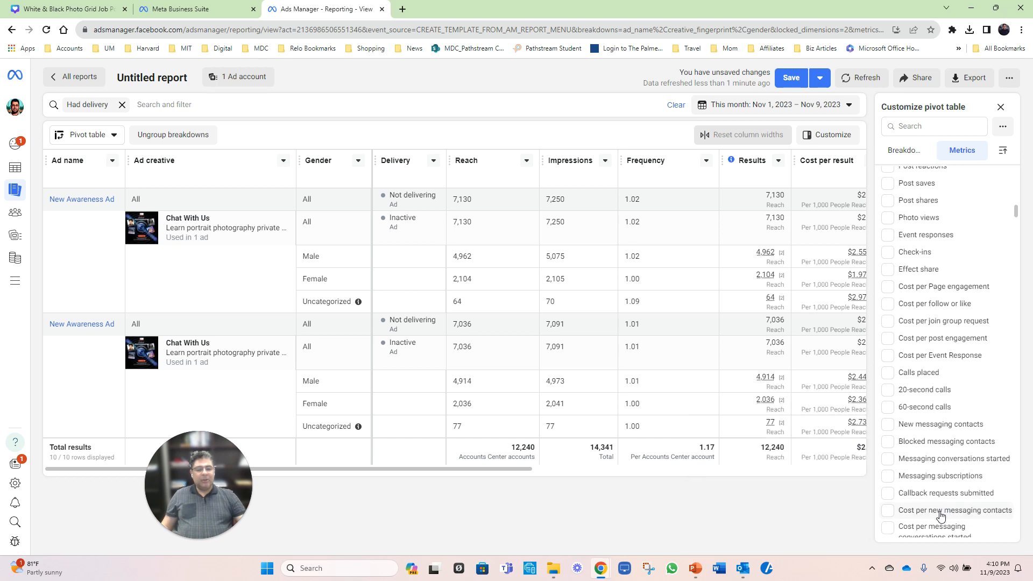
scroll(938, 517, "down", 1)
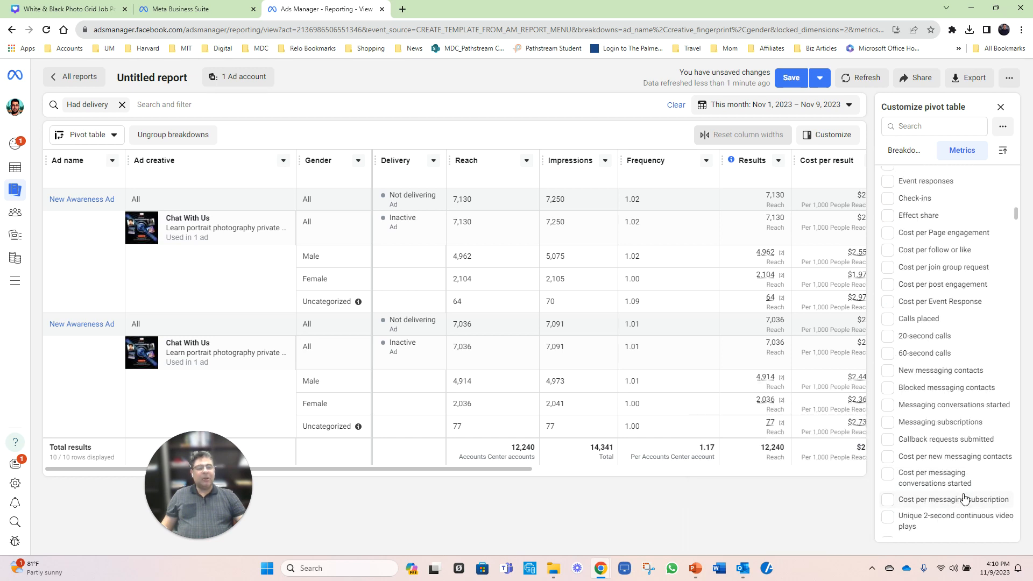
scroll(965, 500, "down", 3)
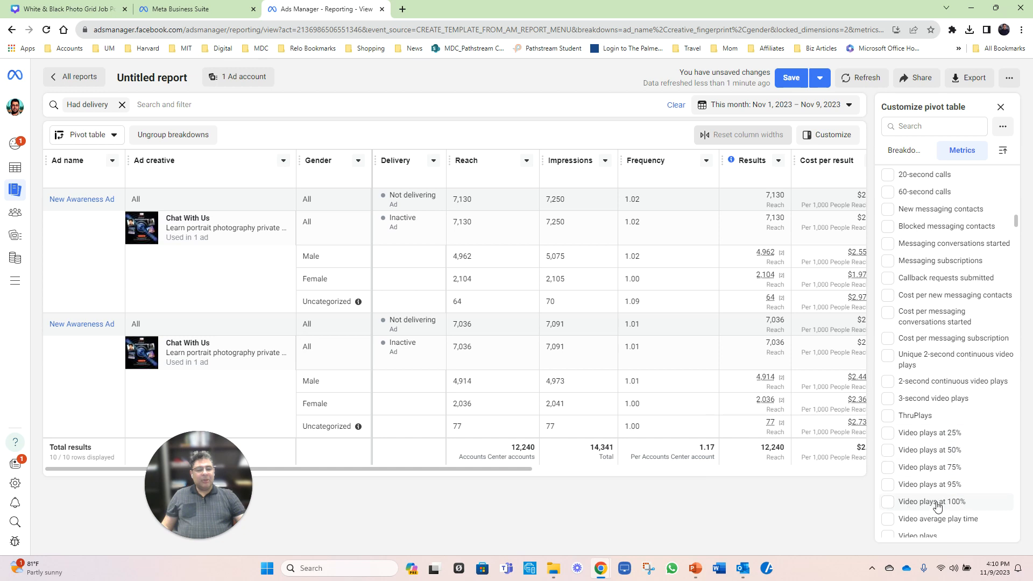
scroll(952, 462, "up", 15)
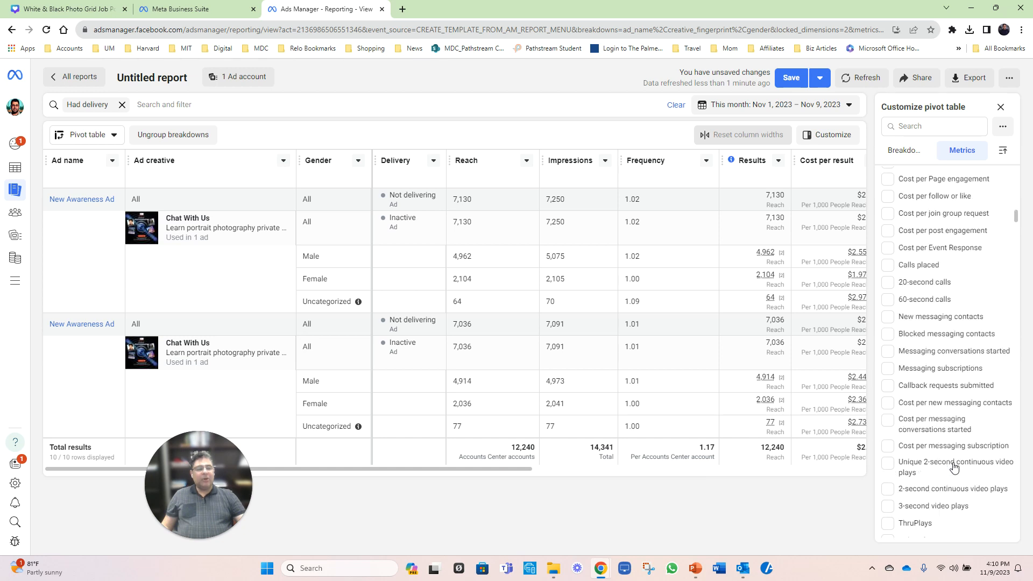
scroll(946, 472, "up", 2)
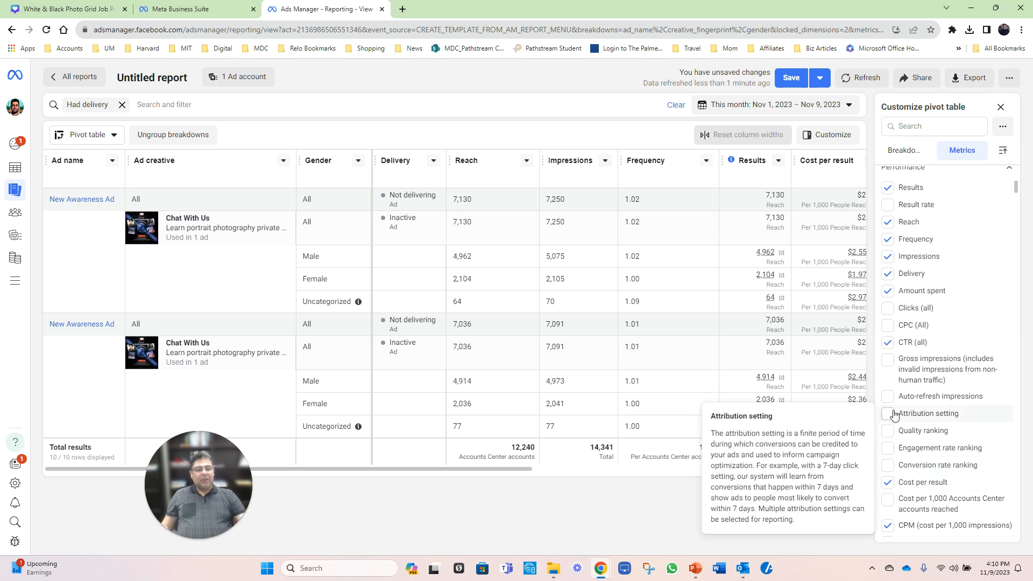
scroll(939, 321, "up", 5)
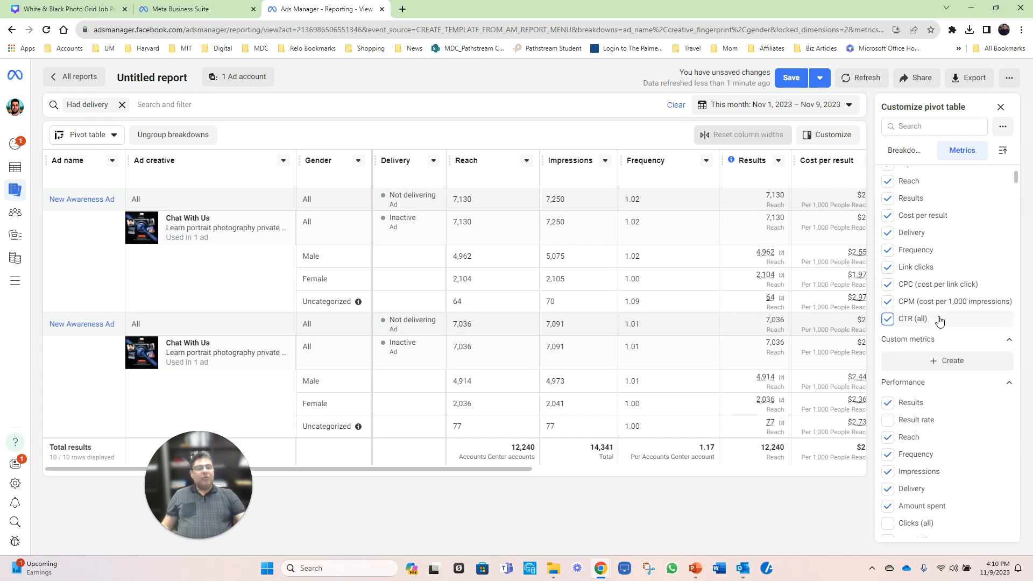
scroll(939, 321, "up", 1)
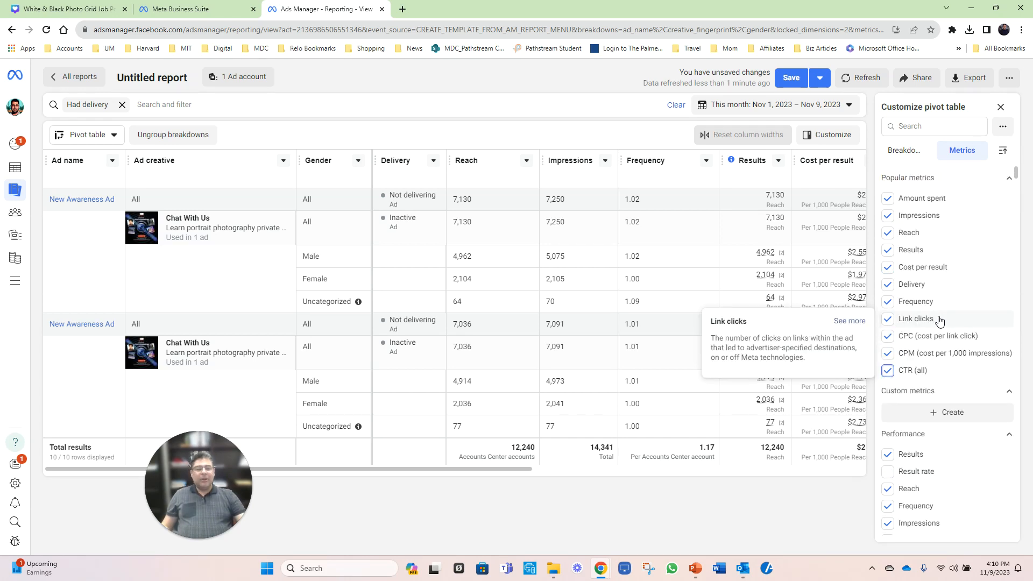
mouse_move(516, 472)
left_mouse_down()
mouse_move(818, 484)
mouse_move(517, 491)
left_mouse_up()
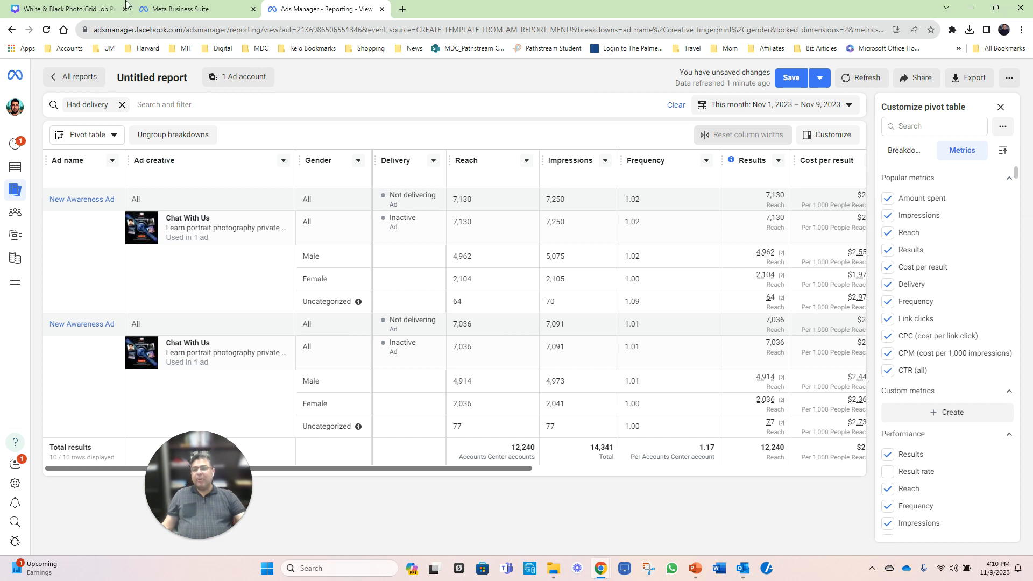
Step: Look over the Business Manager home page and close it to return to the A/B tests page
left_click(15, 77)
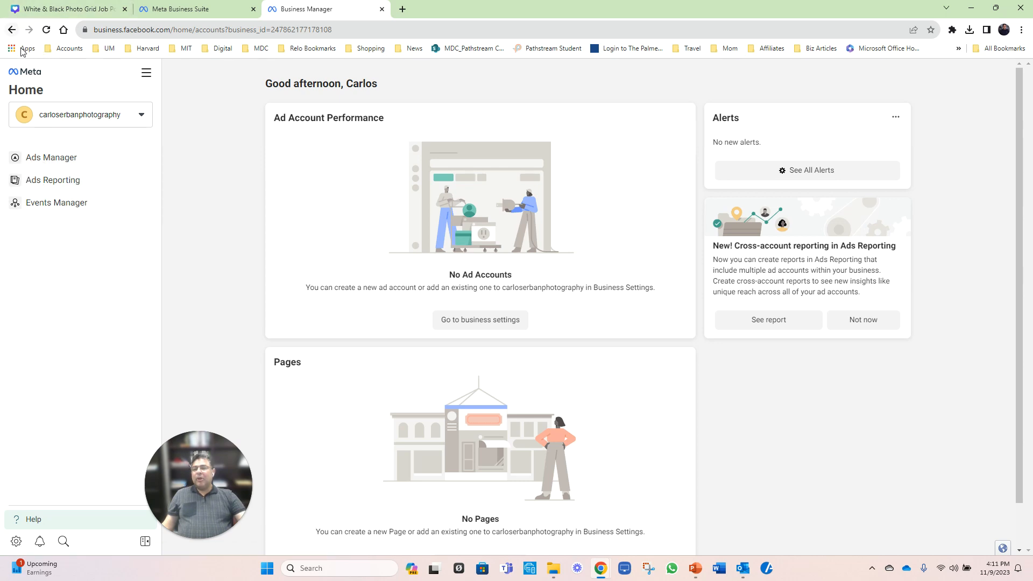
left_click(28, 74)
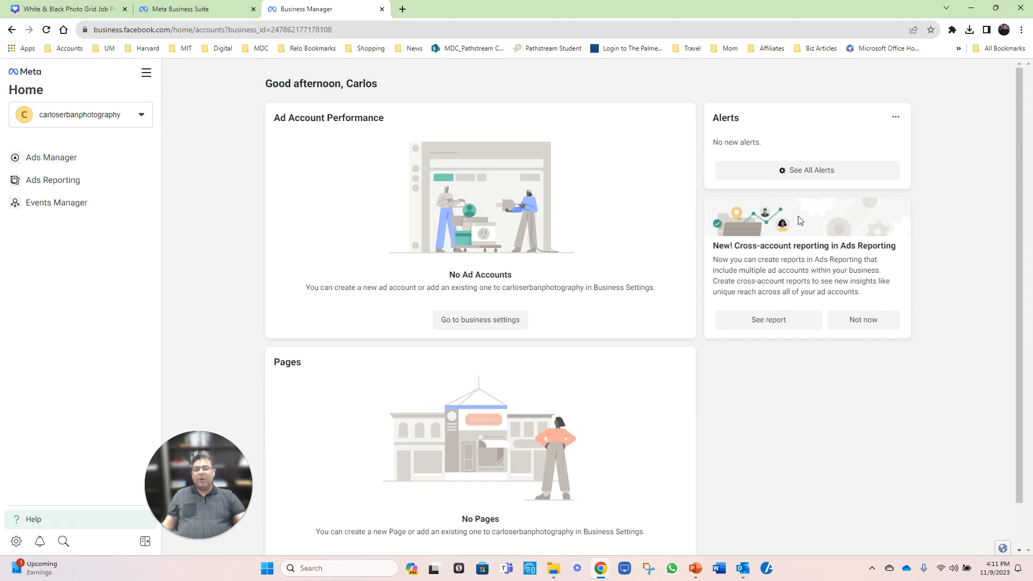
scroll(592, 272, "down", 1)
scroll(592, 272, "up", 1)
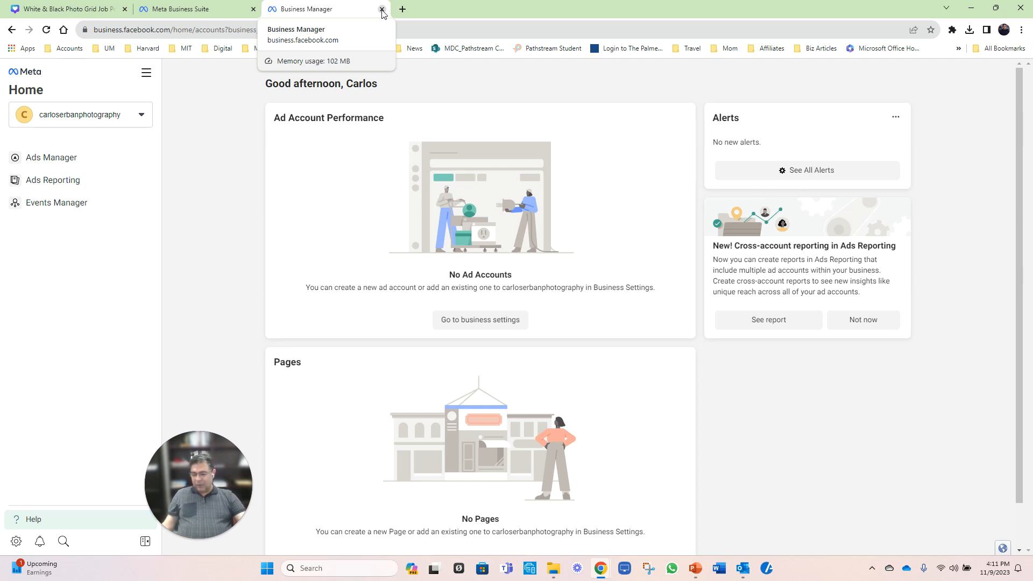
left_click(246, 15)
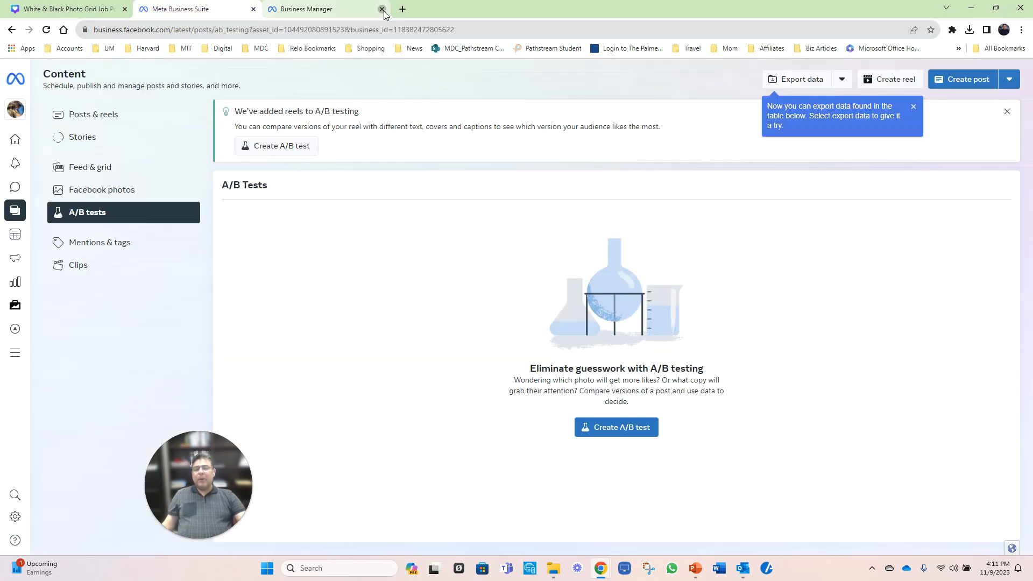
left_click(383, 10)
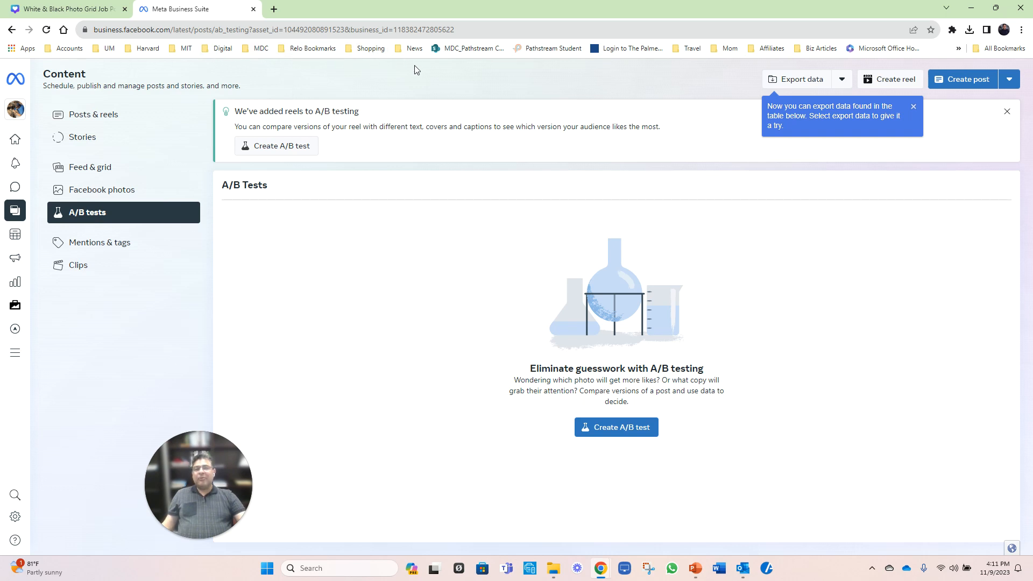
Step: Open the bookmarked Google Ads overview page of the photography business
left_click(225, 50)
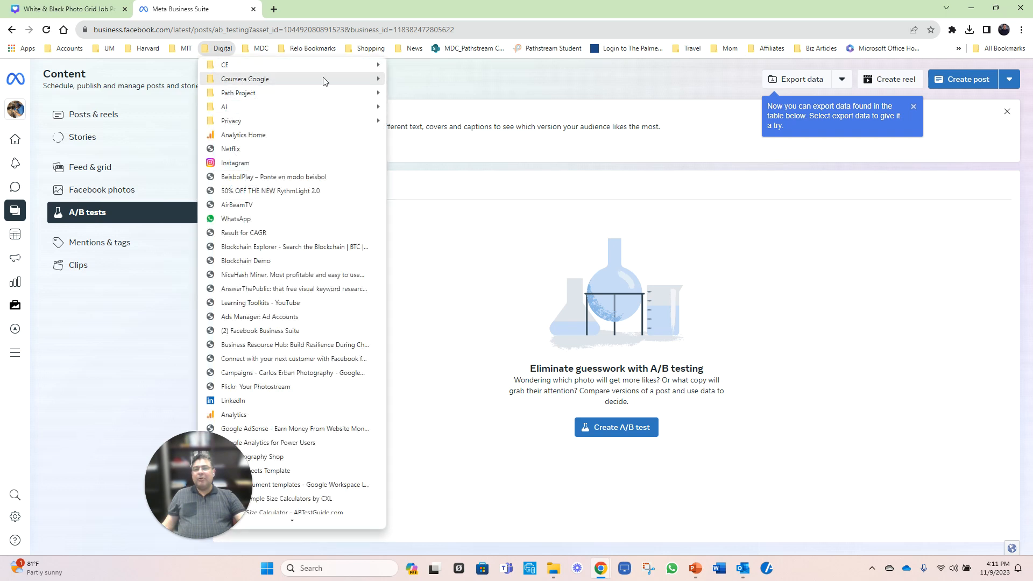
mouse_move(365, 71)
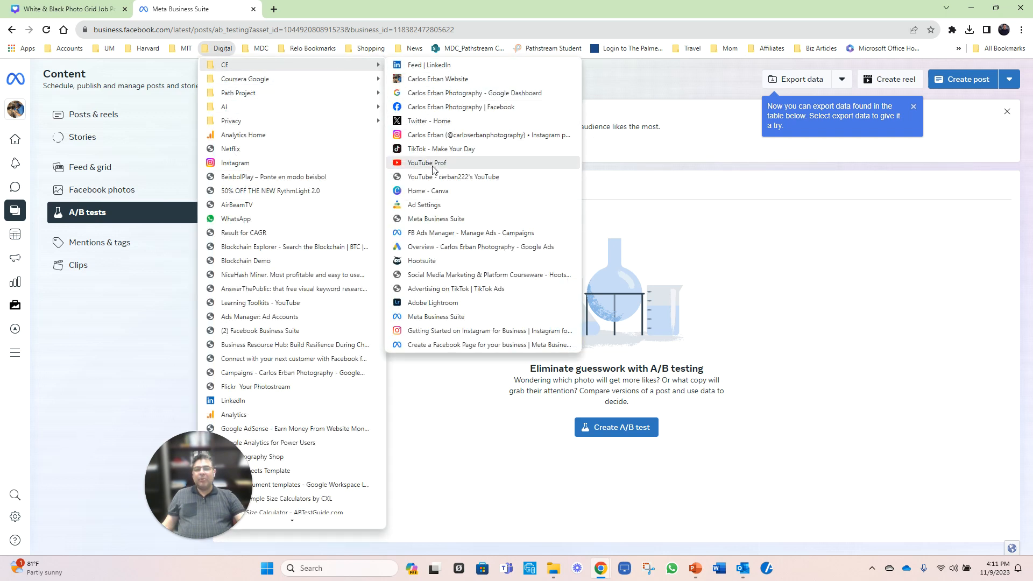
left_click(437, 251)
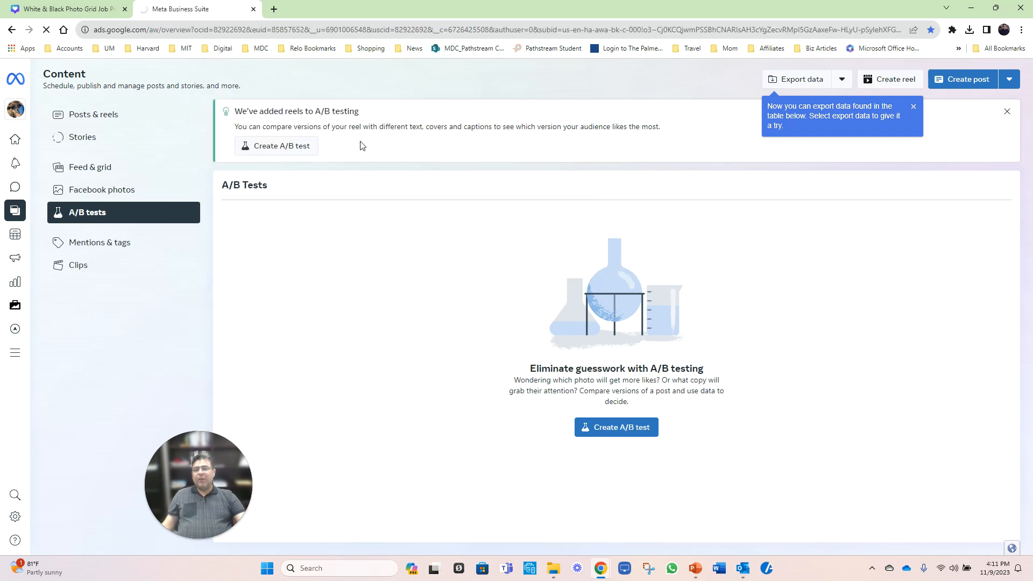